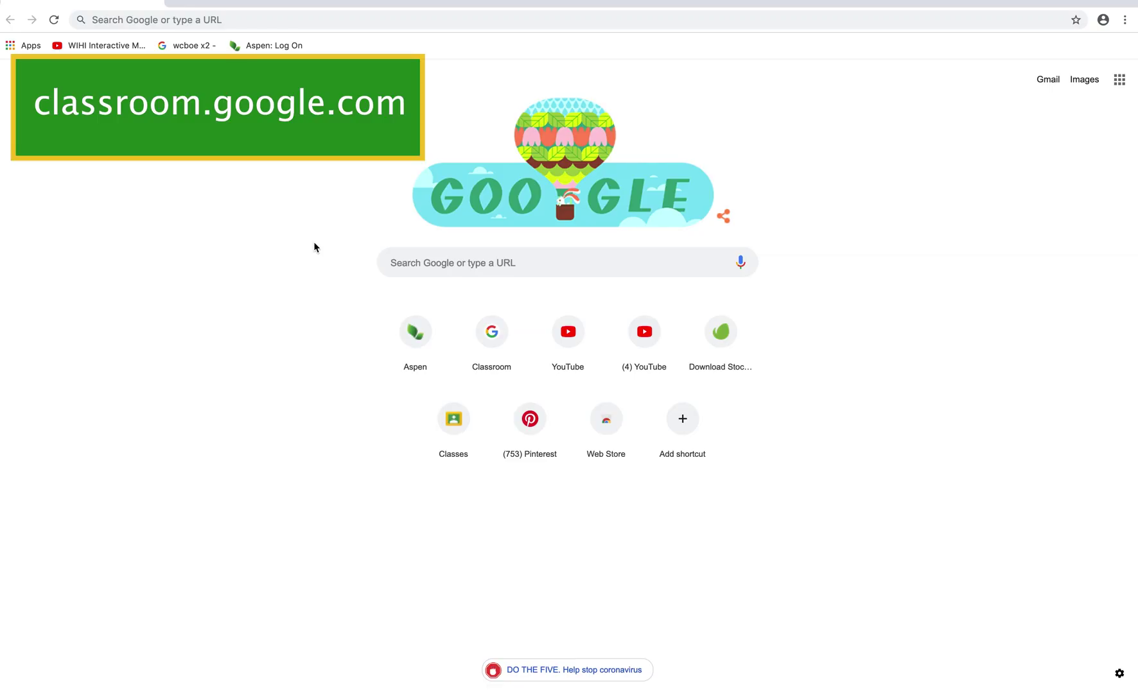
- Go to classroom.google.com in Chrome
{"action": "left_click", "coordinate": [283, 21]}
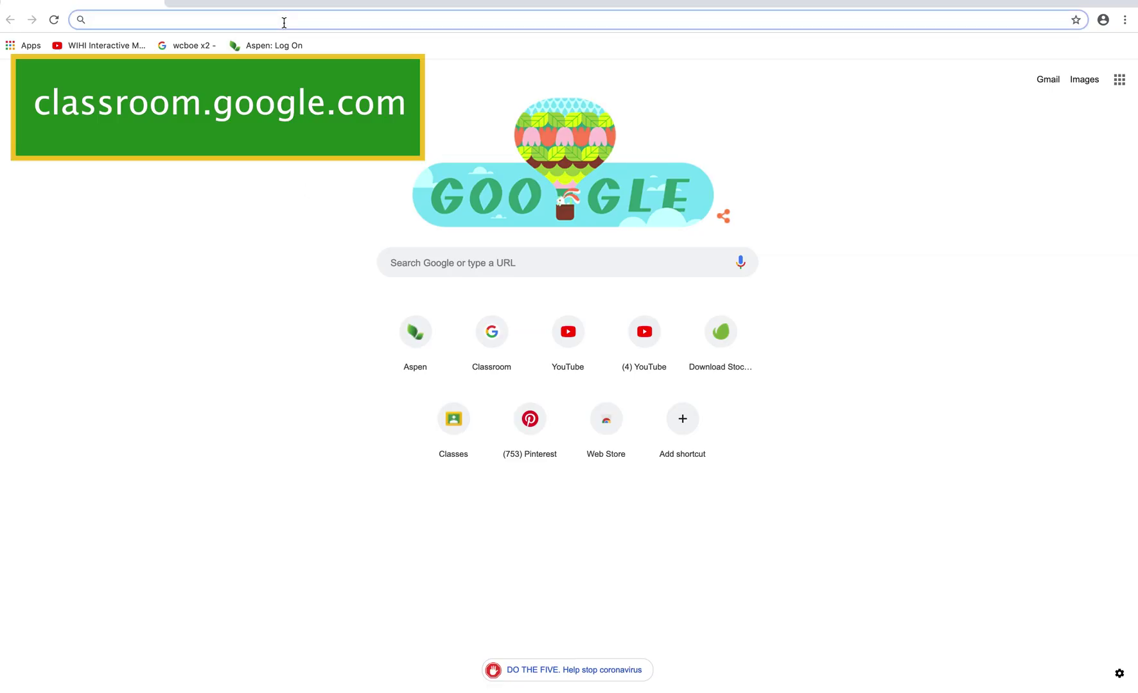
{"action": "type", "text": "classroom.google.com"}
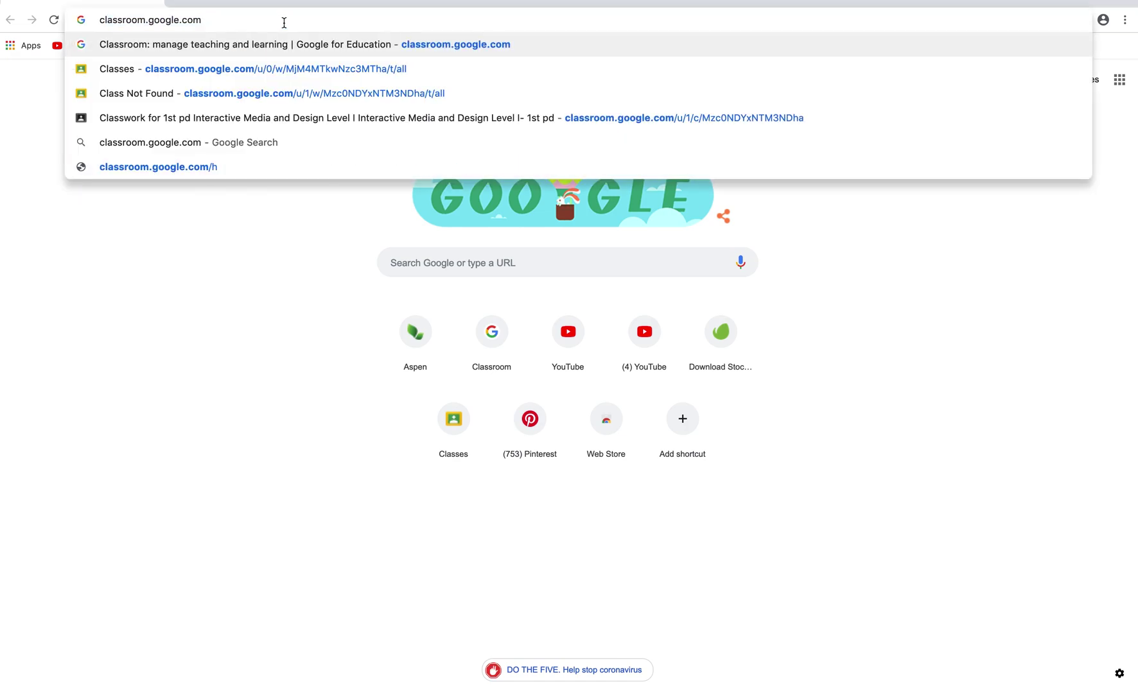
{"action": "key", "text": "Return"}
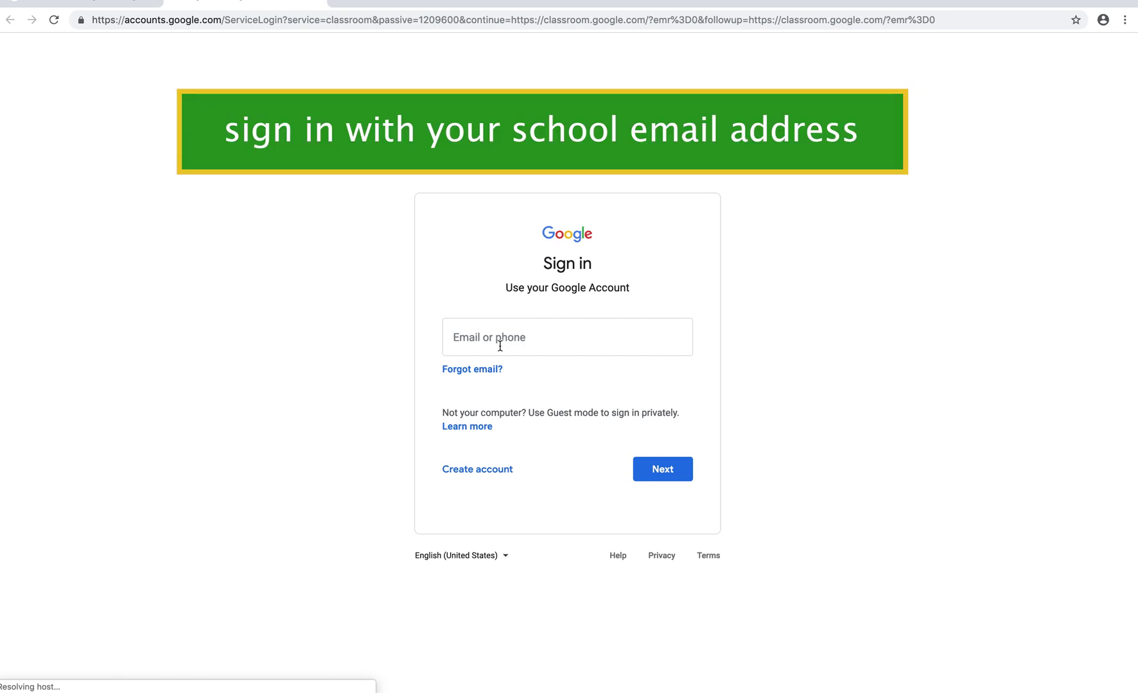
- Sign in with the school G Suite email account, declining to save the password
{"action": "left_click", "coordinate": [500, 346]}
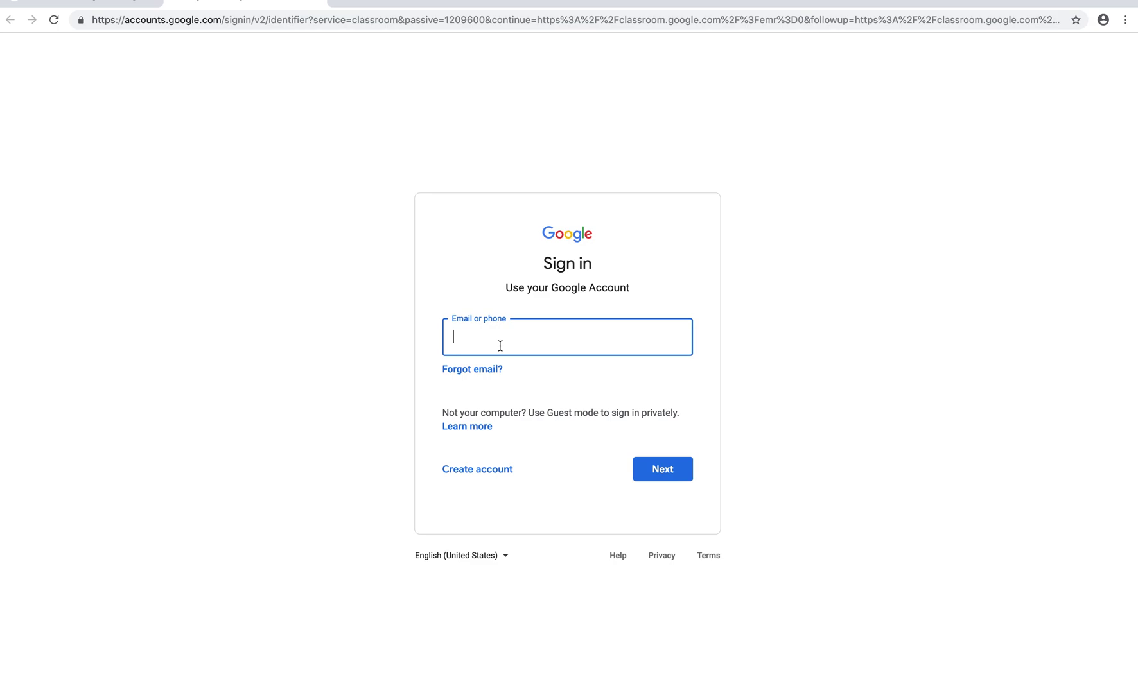
{"action": "left_click", "coordinate": [654, 468]}
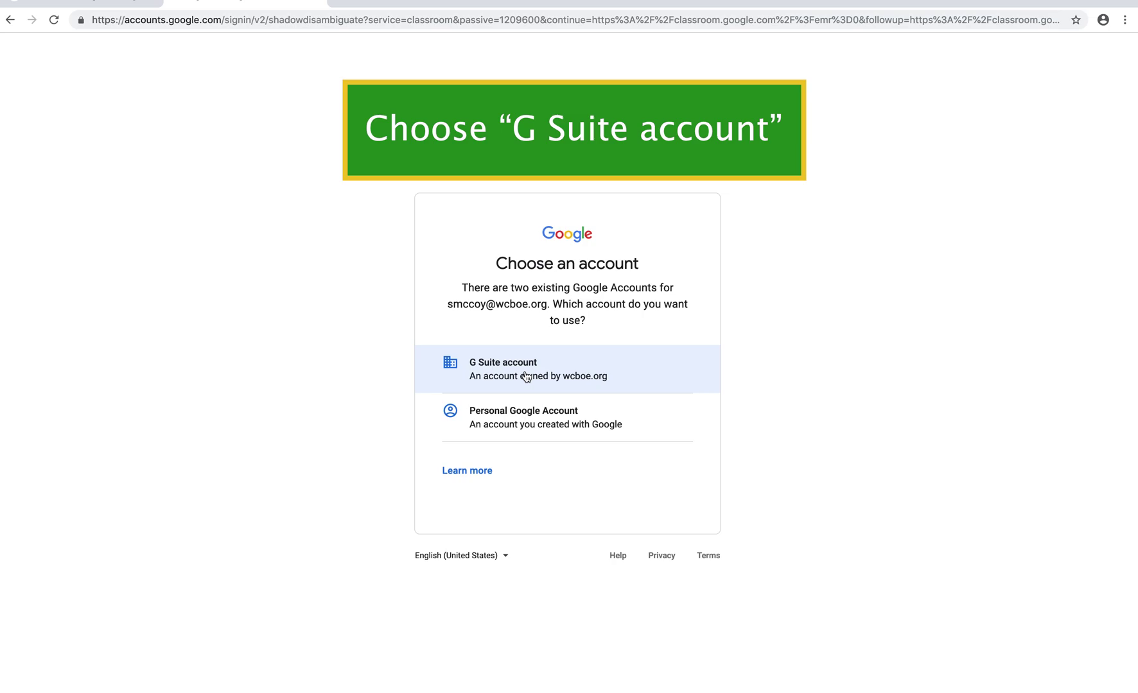
{"action": "left_click", "coordinate": [525, 372]}
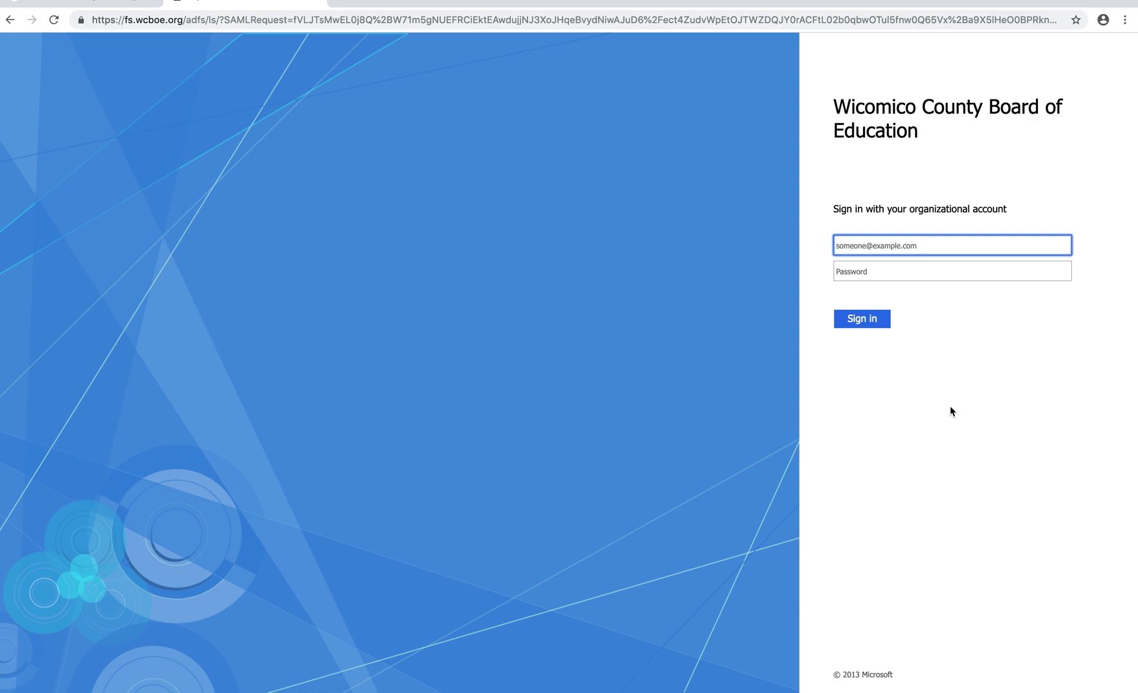
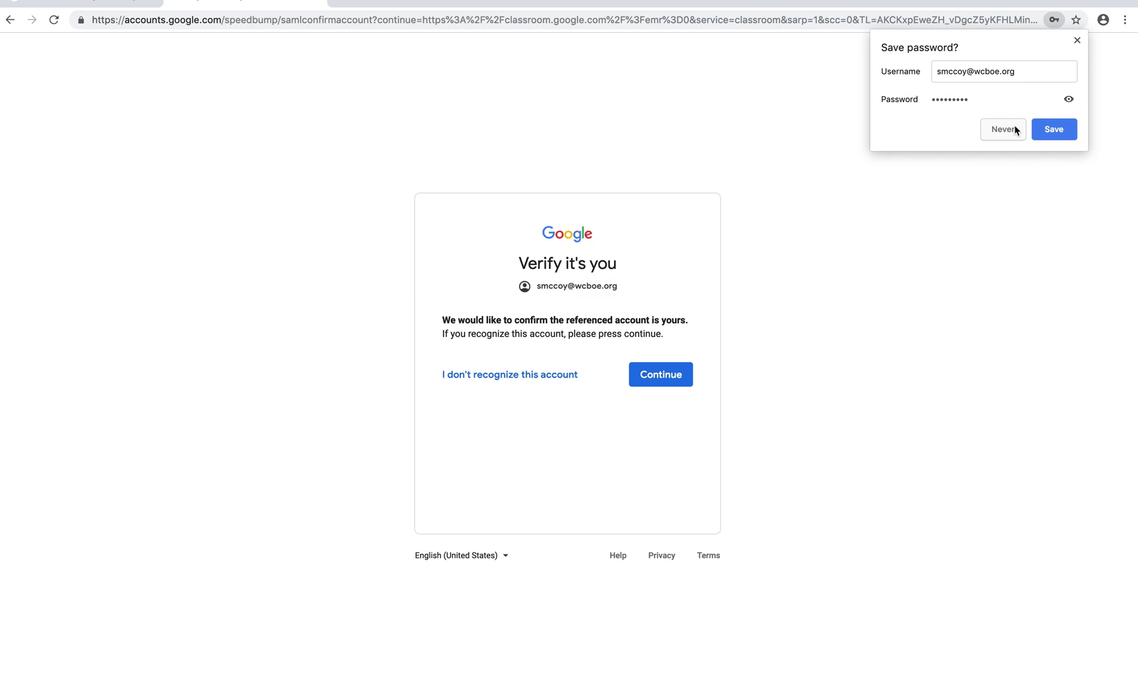
{"action": "left_click", "coordinate": [1015, 125]}
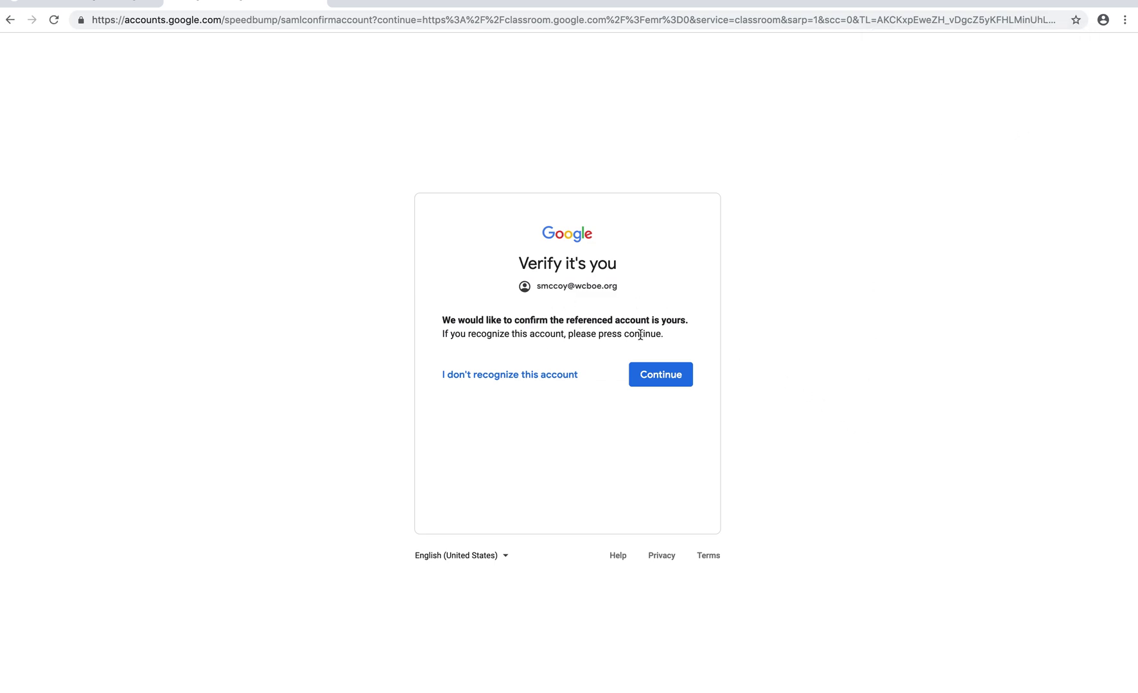
{"action": "left_click", "coordinate": [670, 378]}
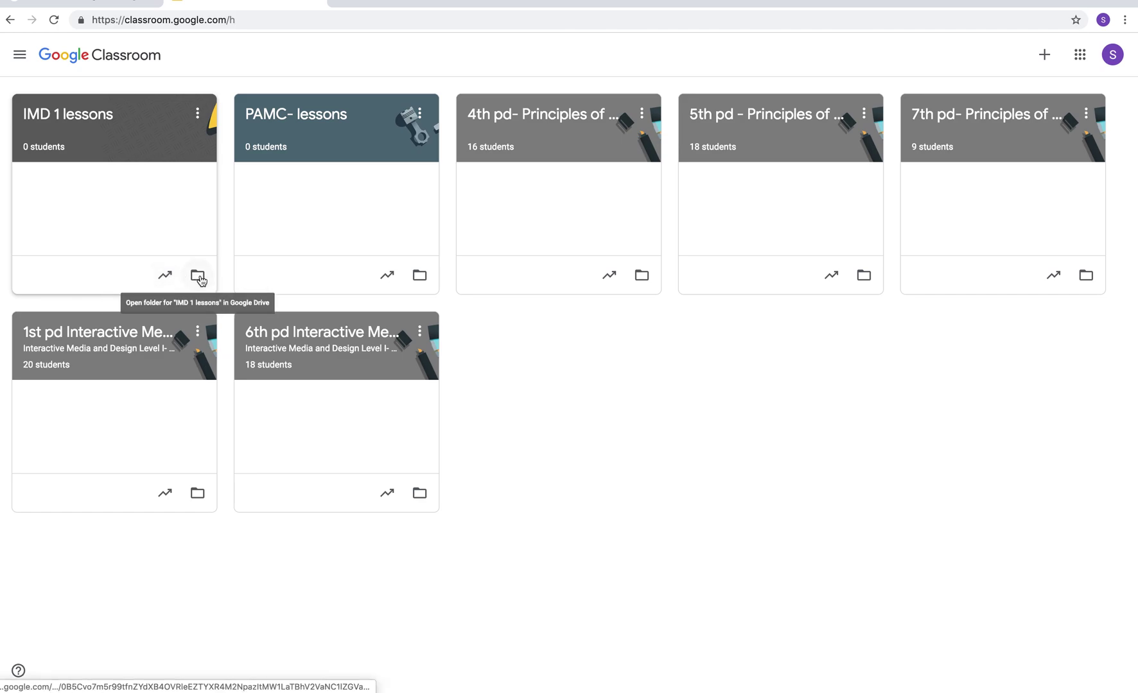
- Glance at the IMD 1 lessons class options, then bring up the join or create class choices
{"action": "left_click", "coordinate": [196, 114]}
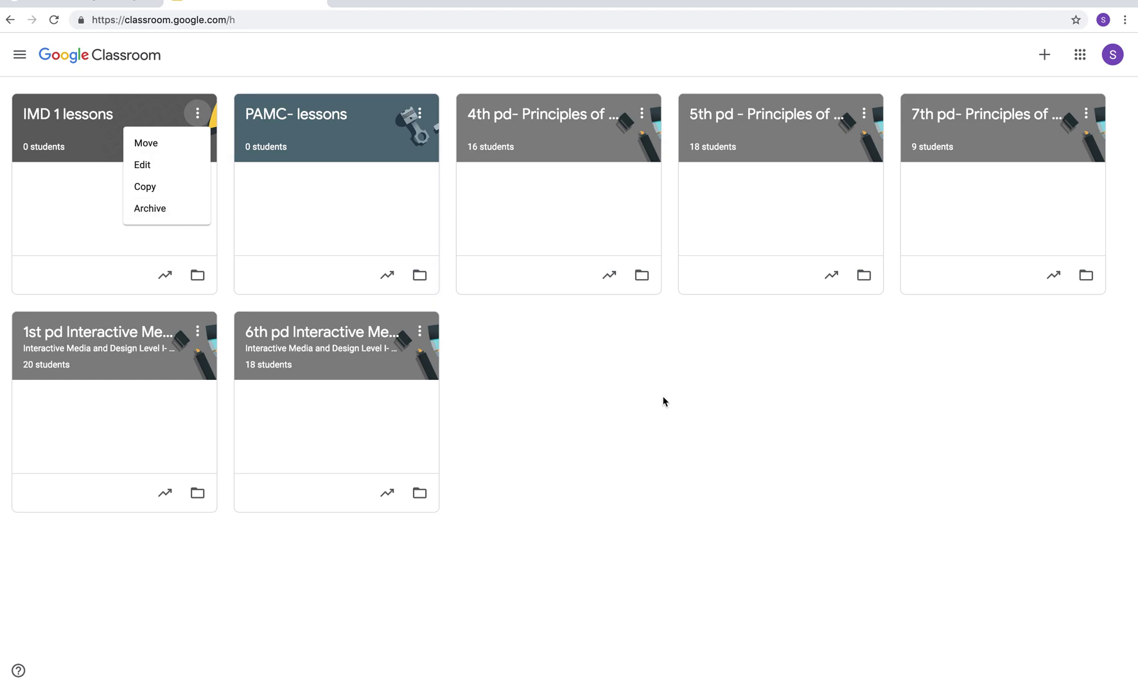
{"action": "left_click", "coordinate": [664, 401]}
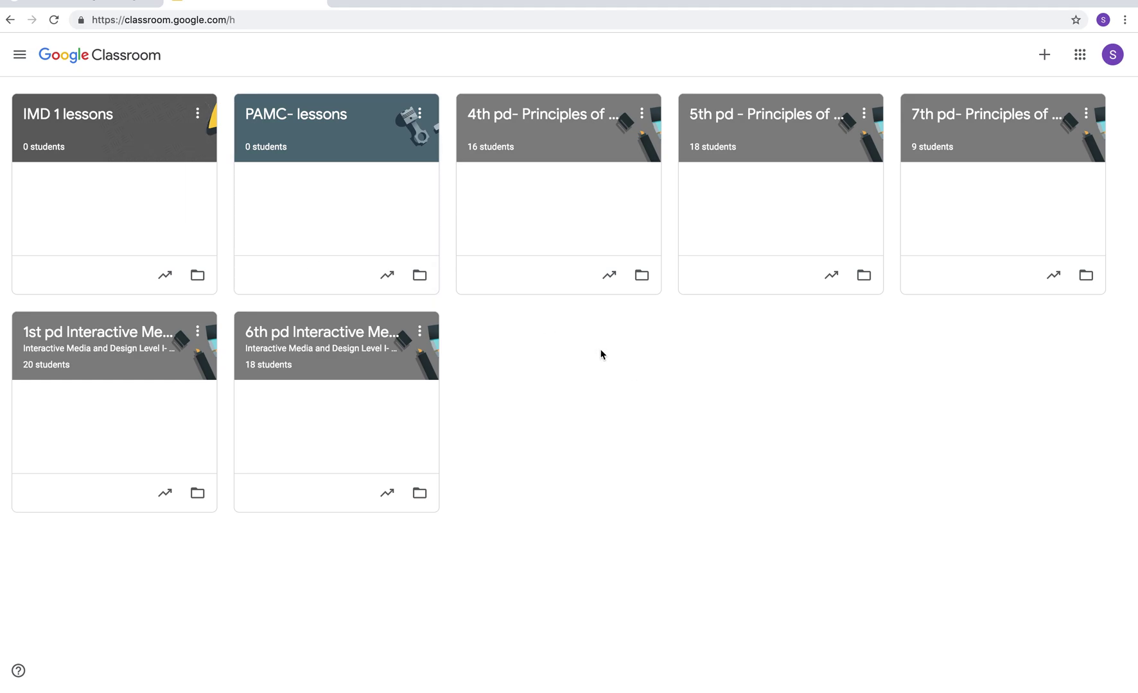
{"action": "left_click", "coordinate": [1047, 56]}
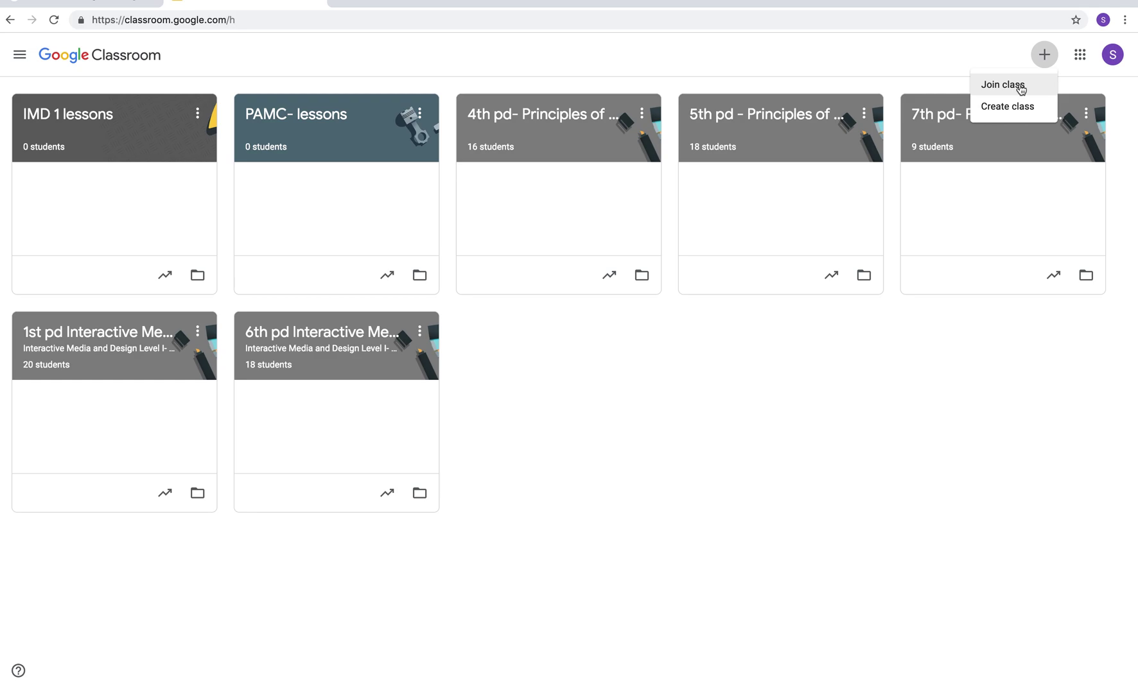
- Create 'Training class' with section n/a, subject testing and room at home
{"action": "left_click", "coordinate": [1013, 107]}
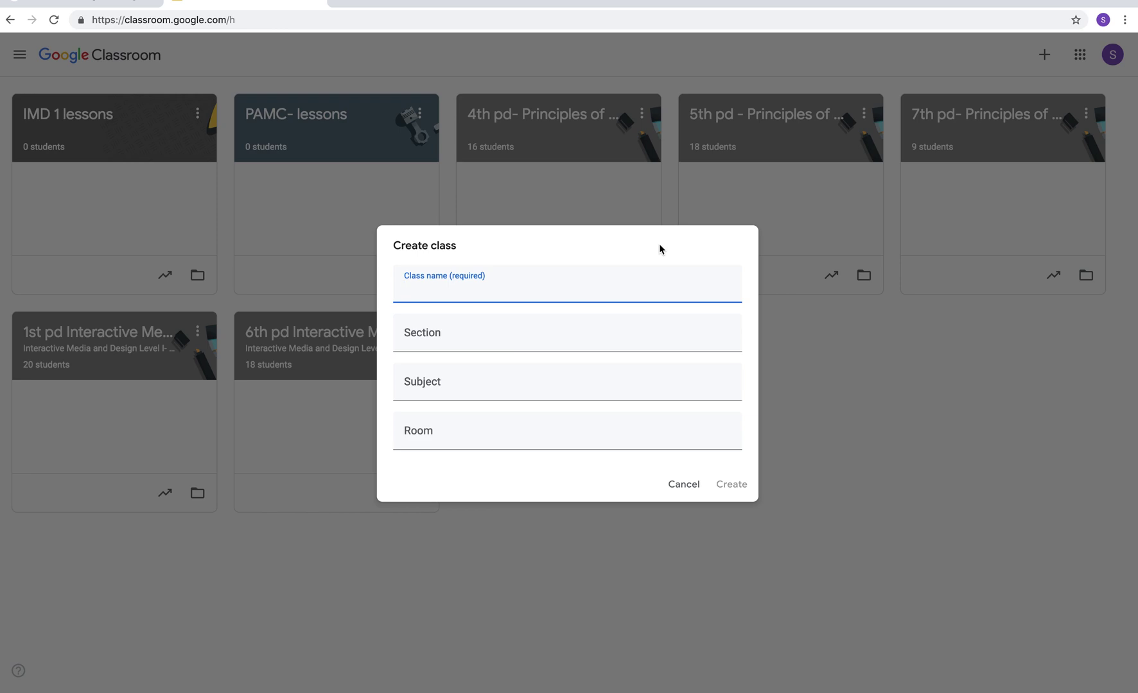
{"action": "type", "text": "Training class"}
{"action": "left_click", "coordinate": [488, 330]}
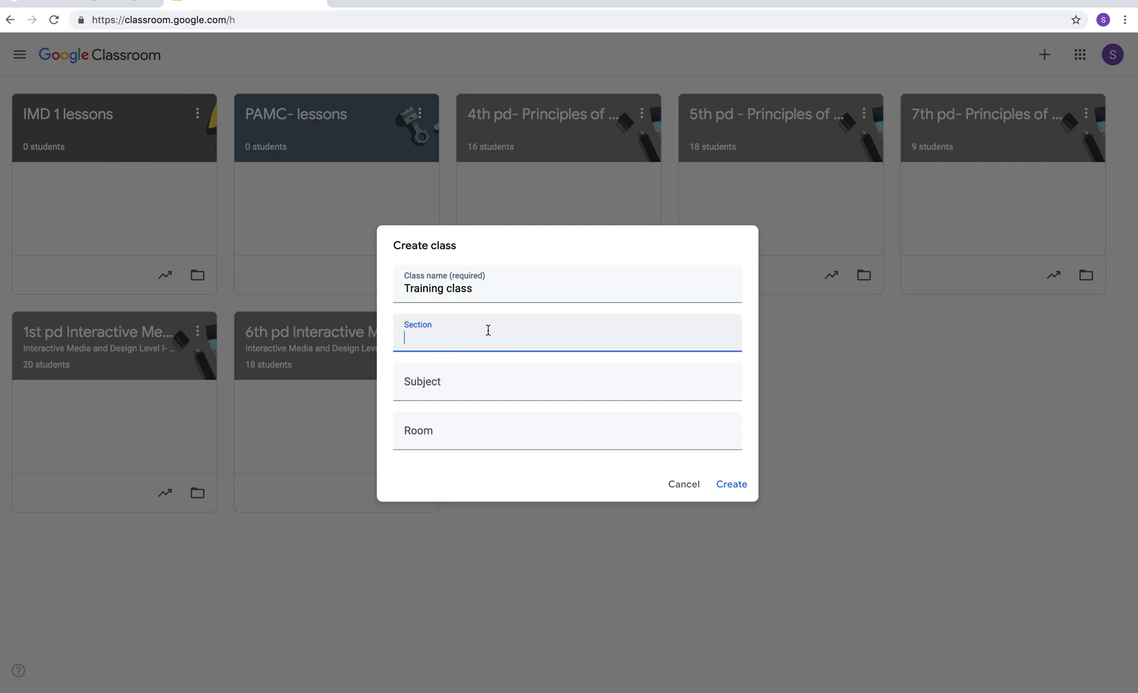
{"action": "type", "text": "n/a"}
{"action": "left_click", "coordinate": [430, 381]}
{"action": "type", "text": "testing"}
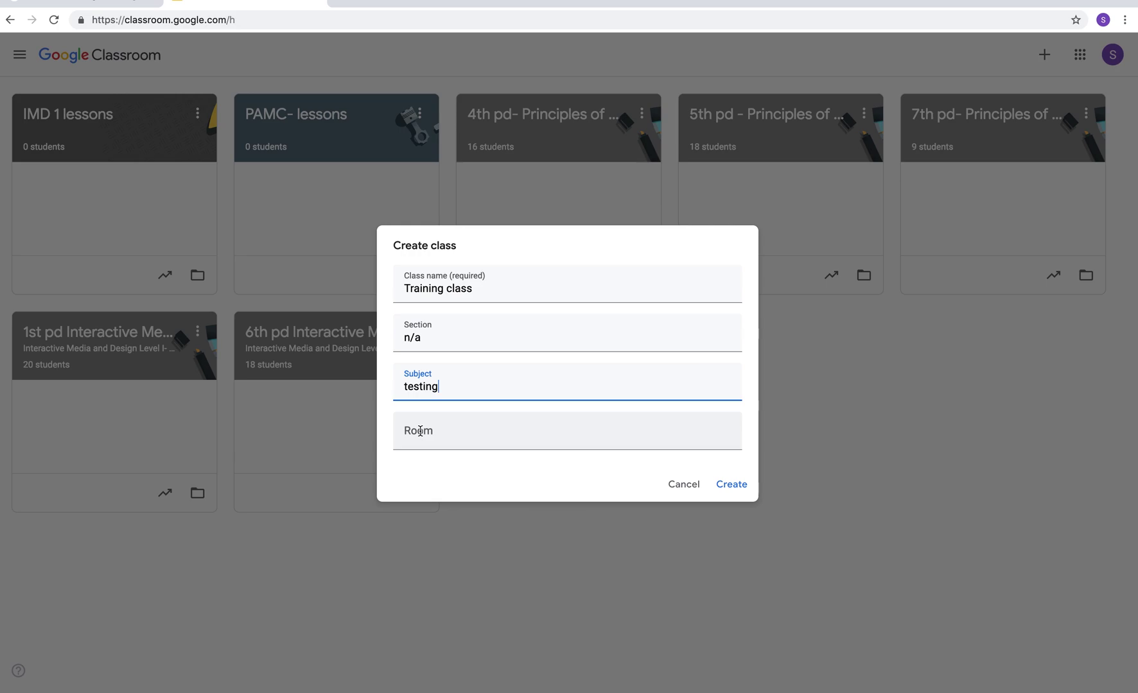
{"action": "left_click", "coordinate": [420, 431]}
{"action": "type", "text": "at home"}
{"action": "left_click", "coordinate": [732, 485]}
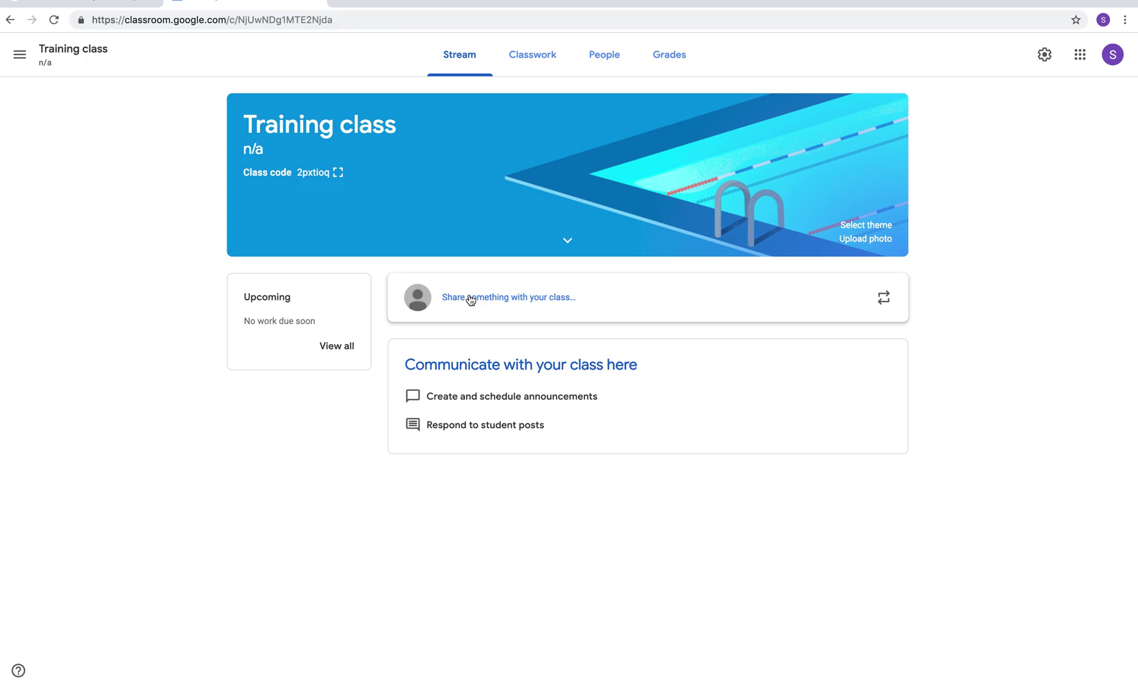
- Post the announcement 'Hello everyone! Hope you are having a great day!' to the class stream
{"action": "left_click", "coordinate": [470, 299]}
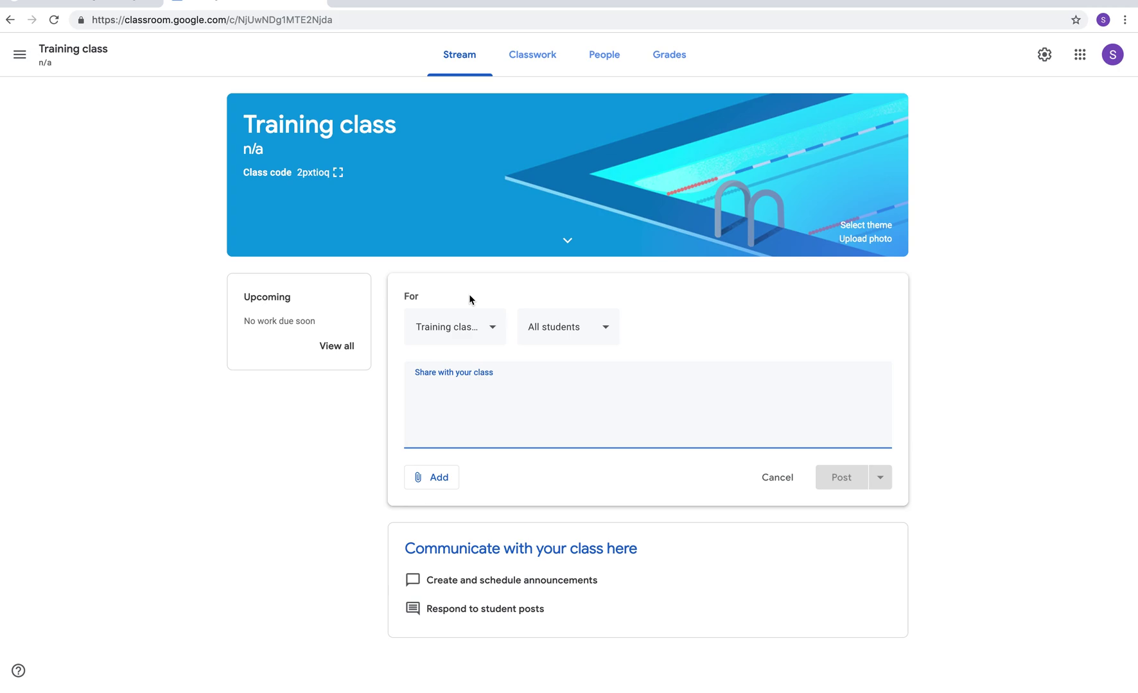
{"action": "type", "text": "Hello everyone!  Hope you are having a great day!"}
{"action": "left_click", "coordinate": [432, 483]}
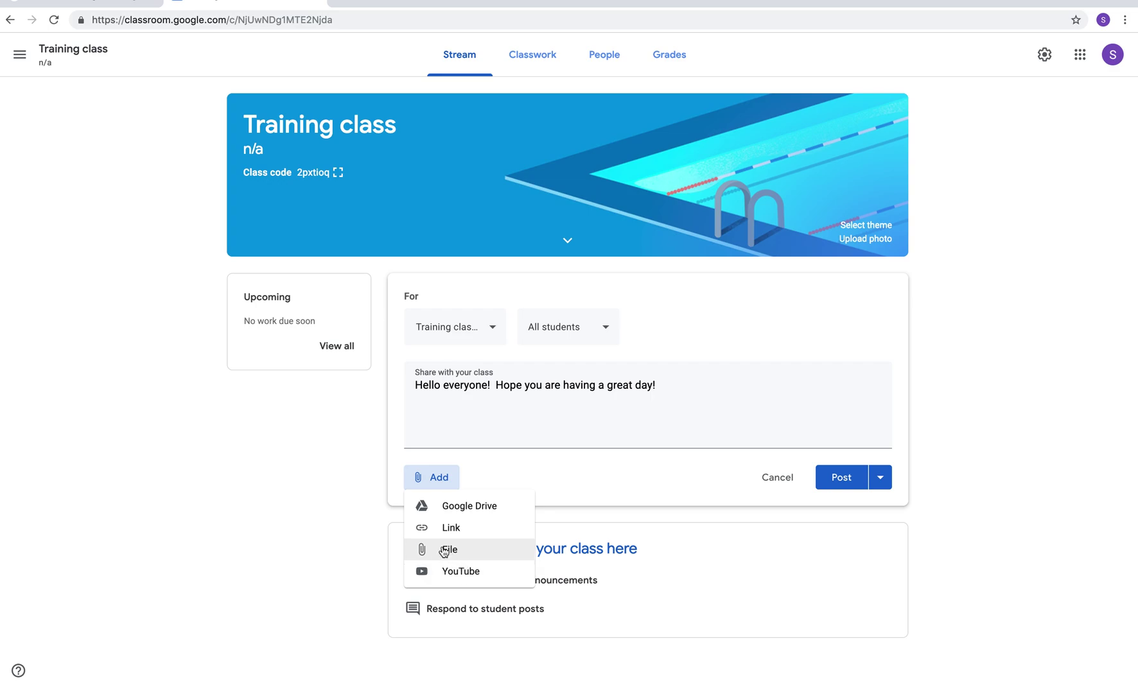
{"action": "left_click", "coordinate": [622, 482]}
{"action": "left_click", "coordinate": [835, 478]}
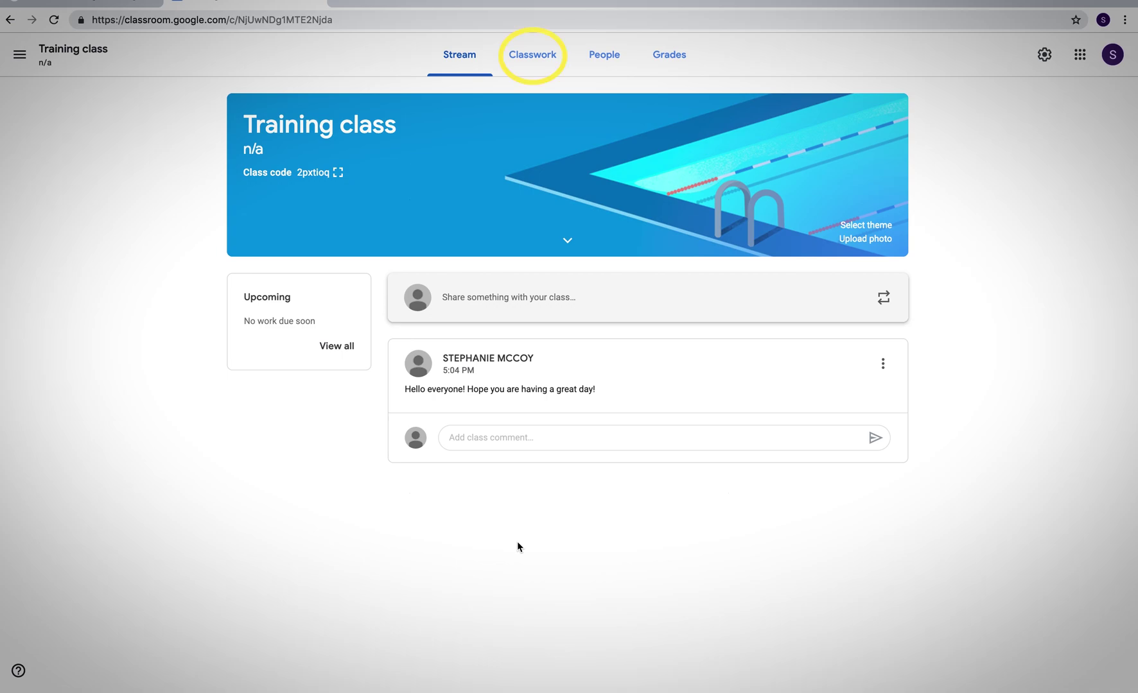
- Go to the Classwork page and bring up the Create menu of classwork types
{"action": "left_click", "coordinate": [532, 62]}
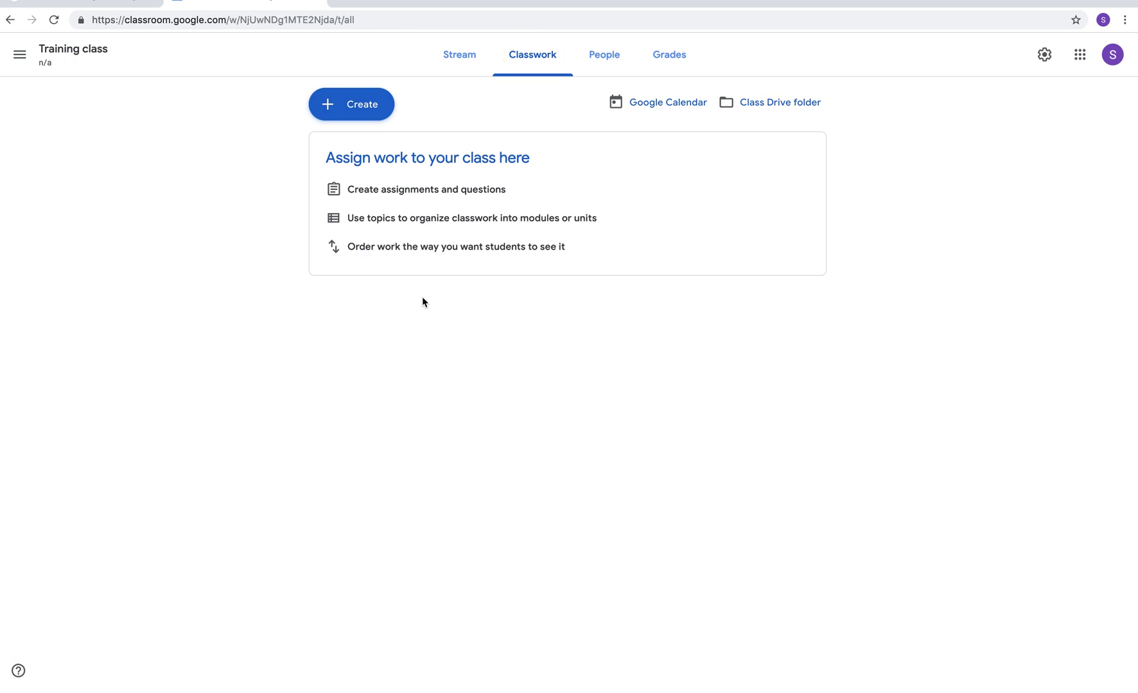
{"action": "left_click", "coordinate": [325, 109]}
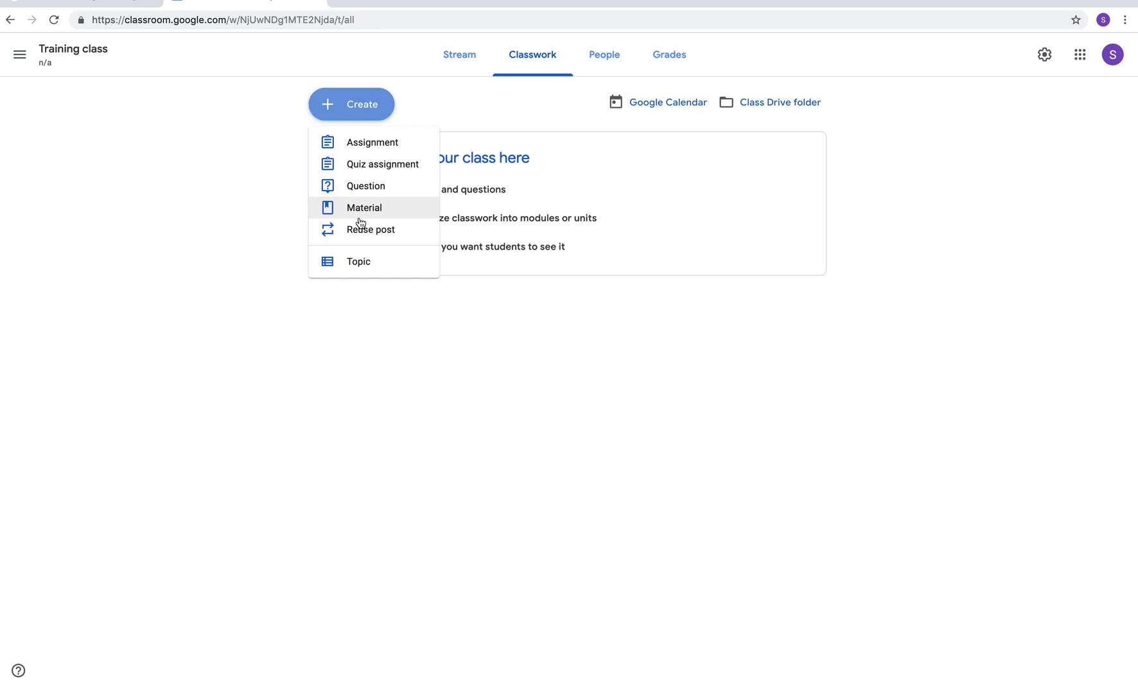
- Start assignment 'Chapter 1- reading' with instructions to read Chapter 1 and answer all questions assigned
{"action": "left_click", "coordinate": [370, 145]}
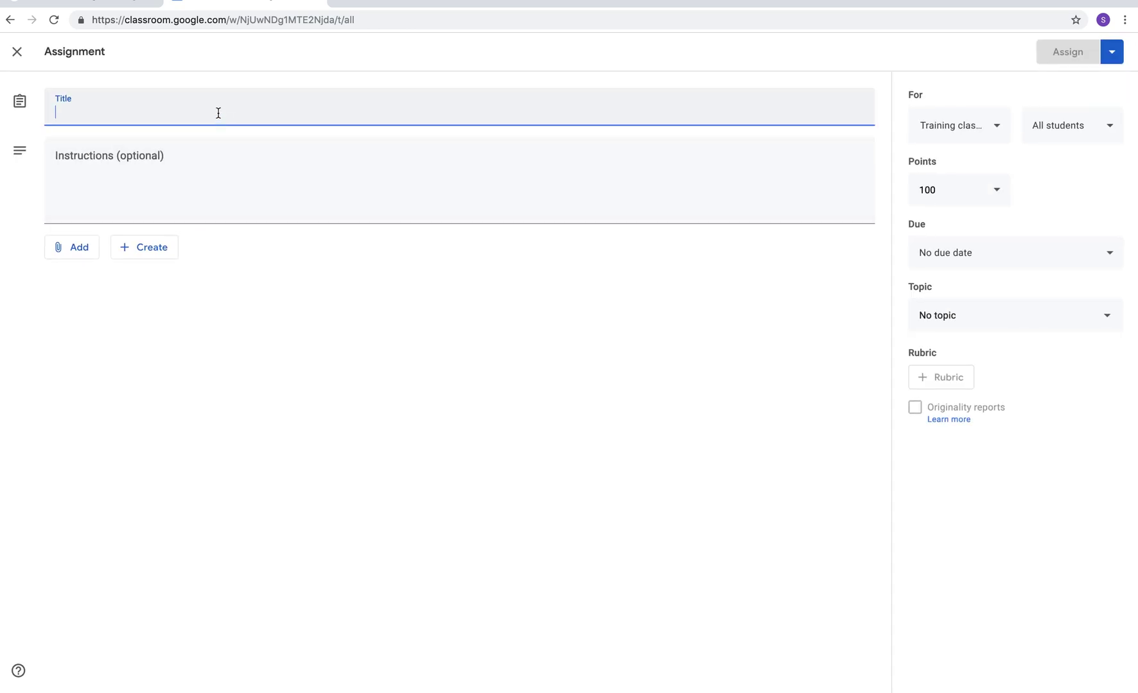
{"action": "type", "text": "Chap"}
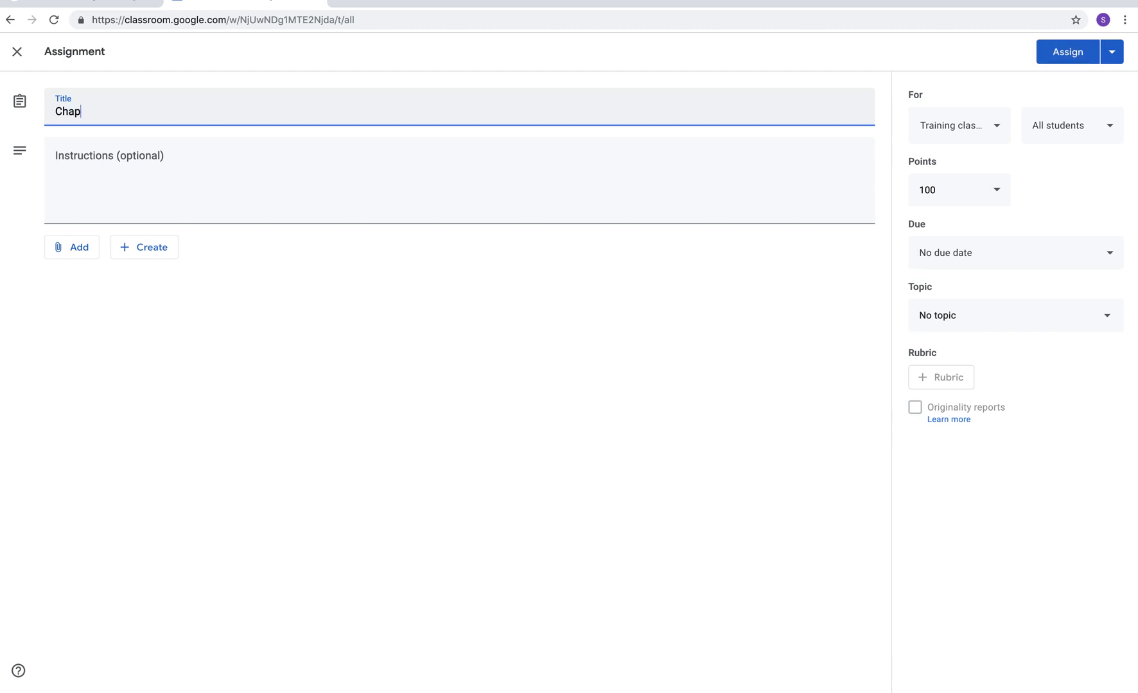
{"action": "type", "text": "ter 1- reading"}
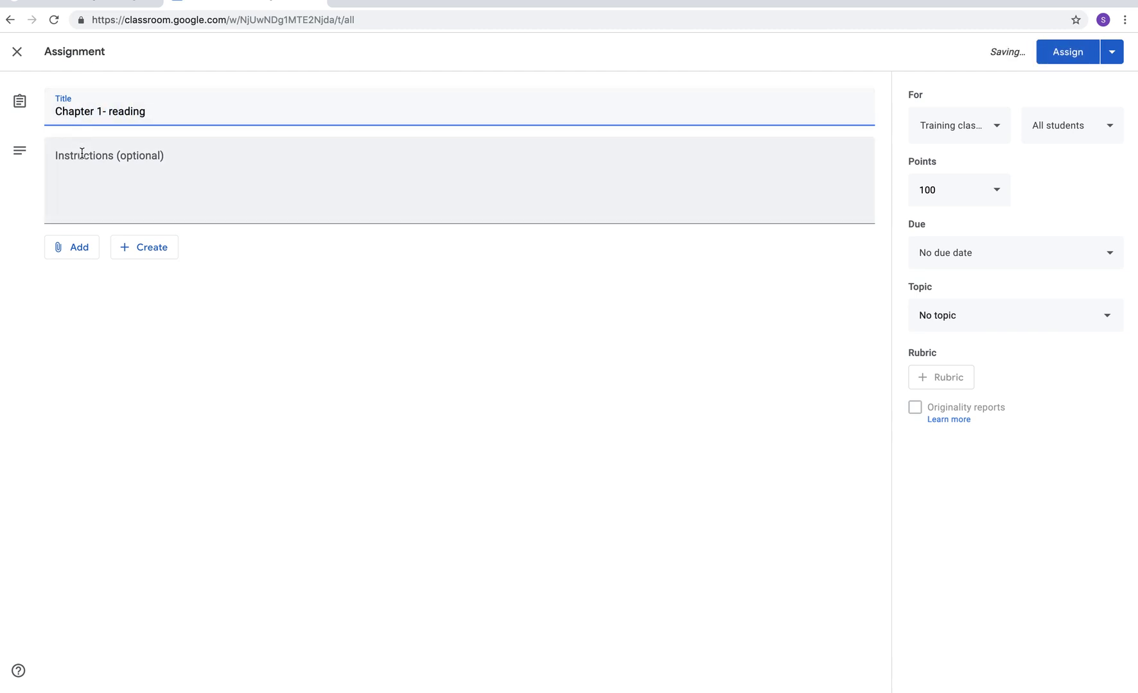
{"action": "left_click", "coordinate": [82, 160]}
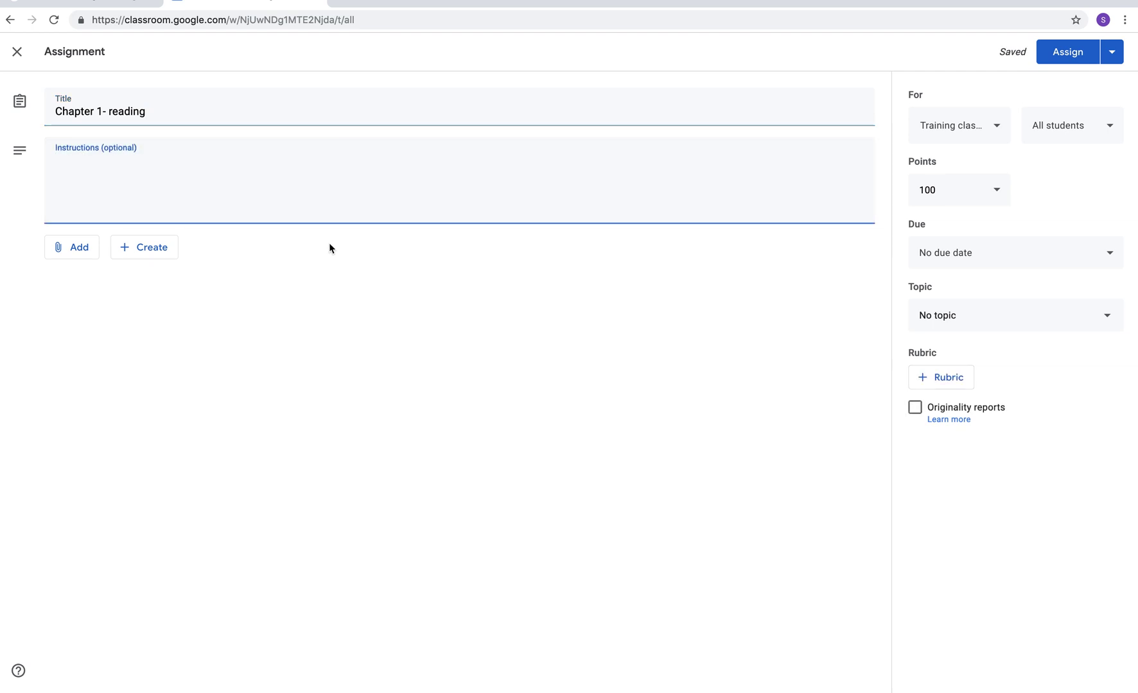
{"action": "type", "text": "Please make sure you"}
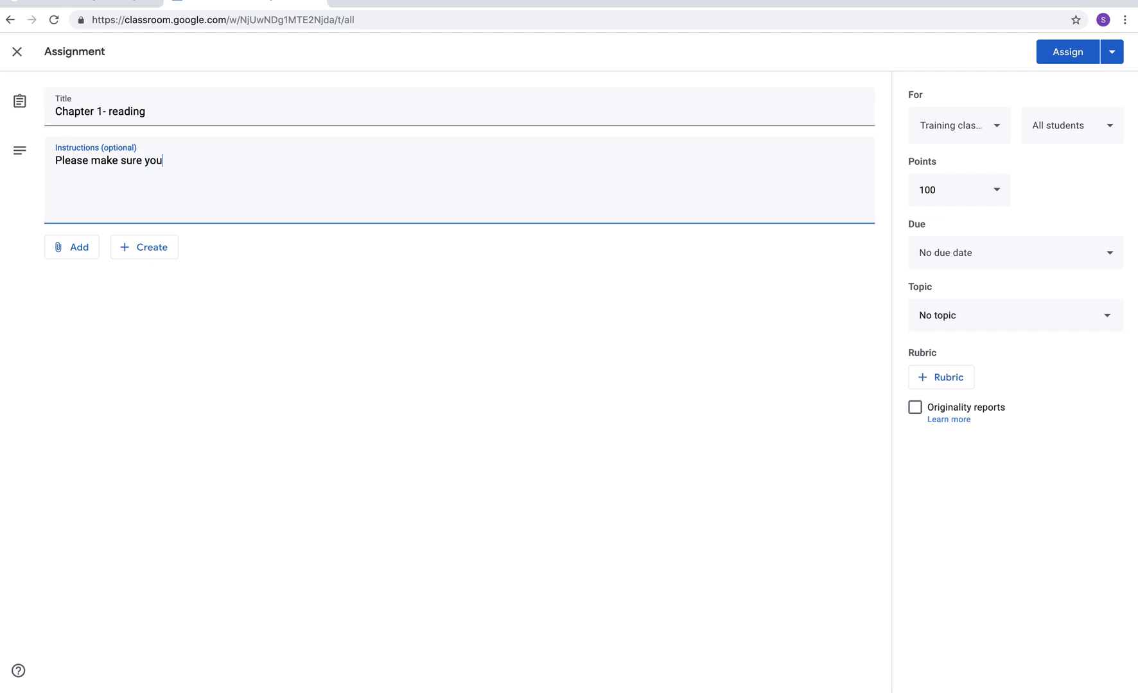
{"action": "type", "text": " read CHapter 1 and answer all questions assigned."}
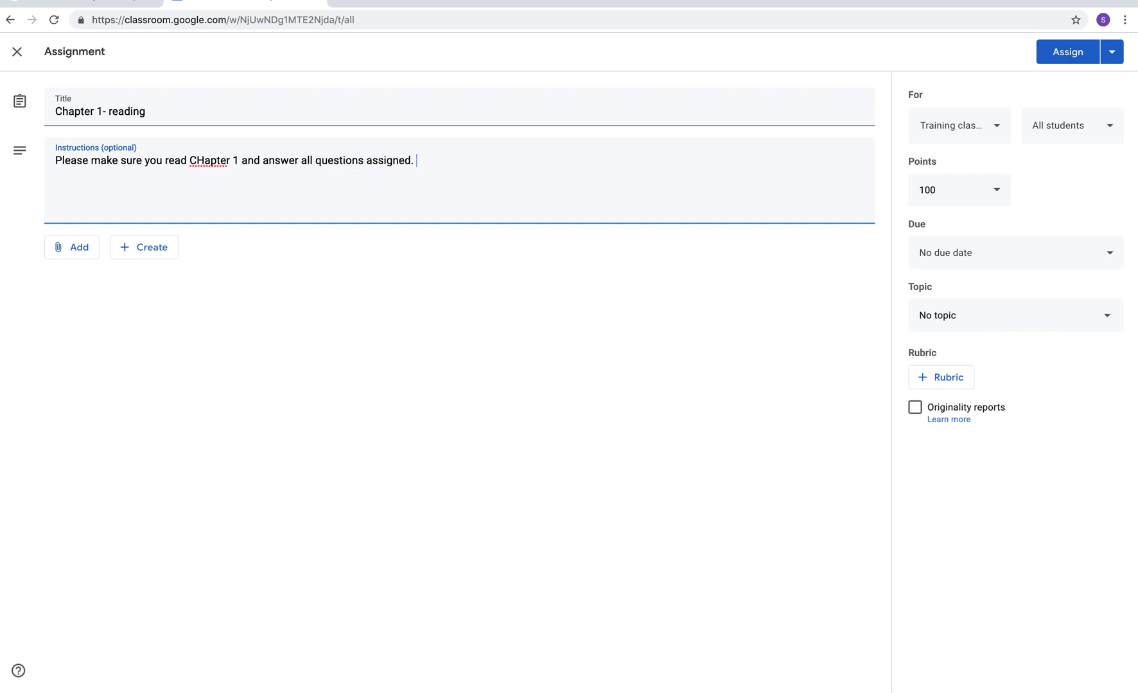
{"action": "left_click", "coordinate": [64, 258]}
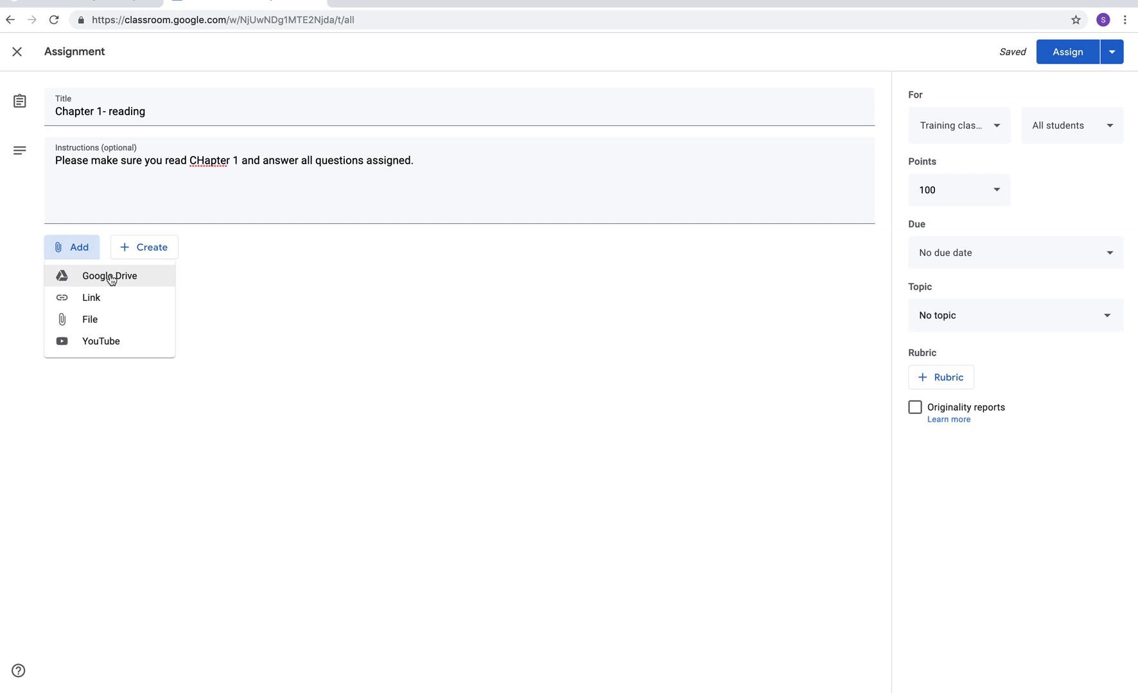
- Confirm the assignment targets Training class and all students, then select the points value
{"action": "left_click", "coordinate": [991, 133]}
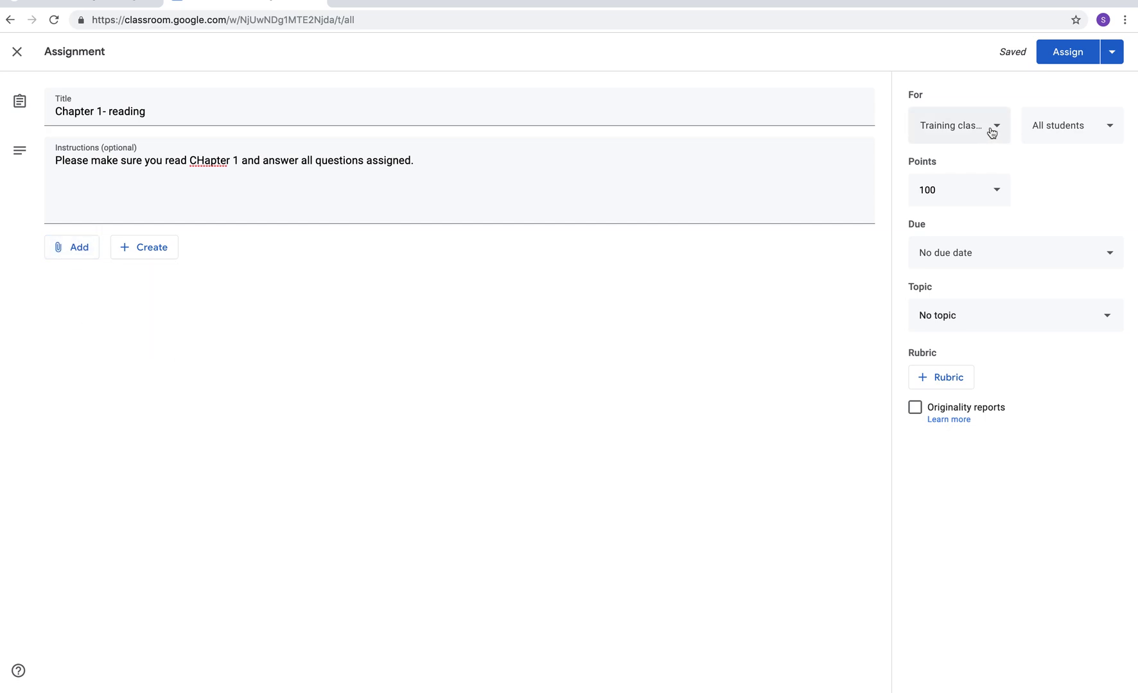
{"action": "left_click", "coordinate": [991, 132]}
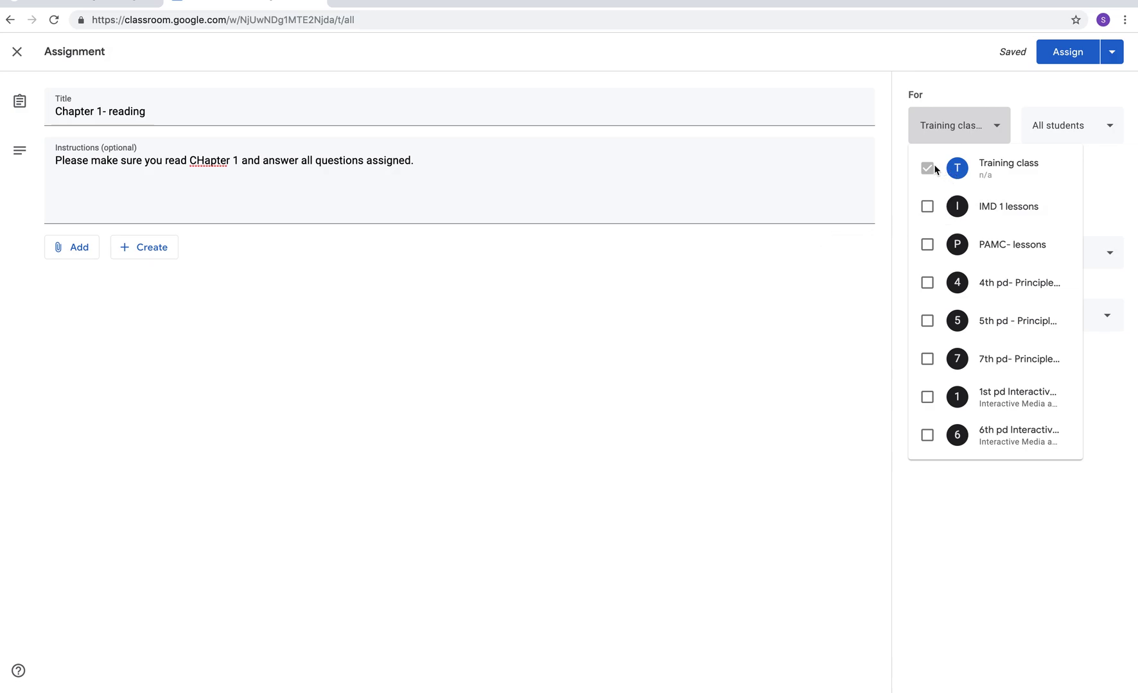
{"action": "left_click", "coordinate": [1081, 133]}
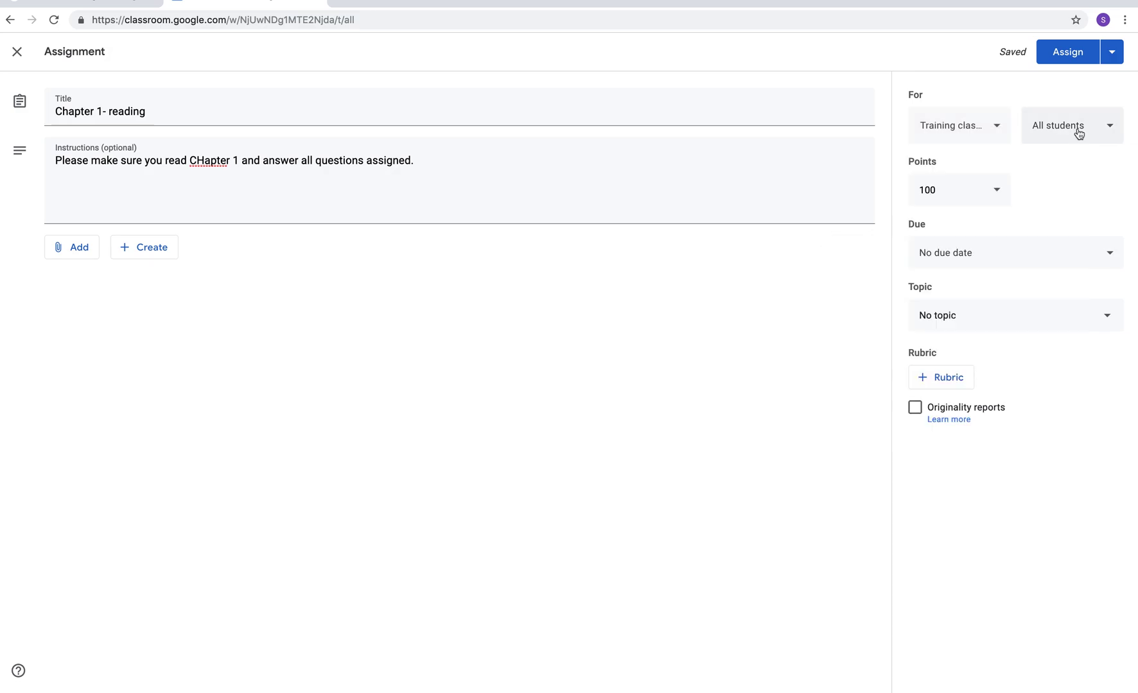
{"action": "left_click", "coordinate": [1081, 132]}
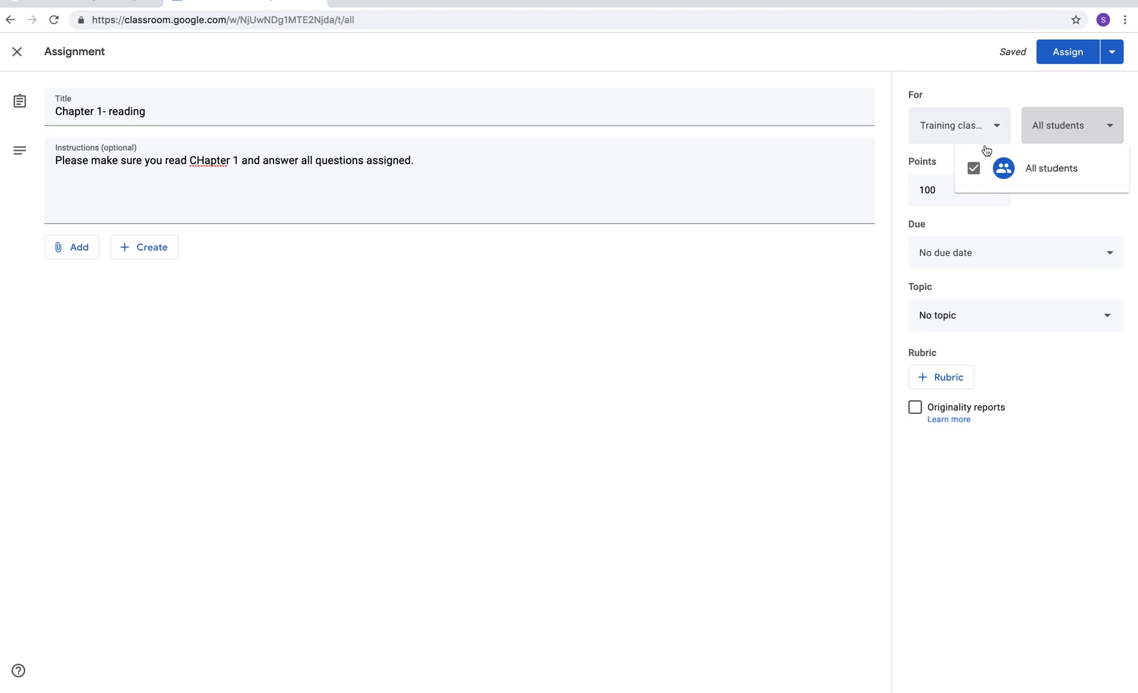
{"action": "left_click", "coordinate": [732, 338]}
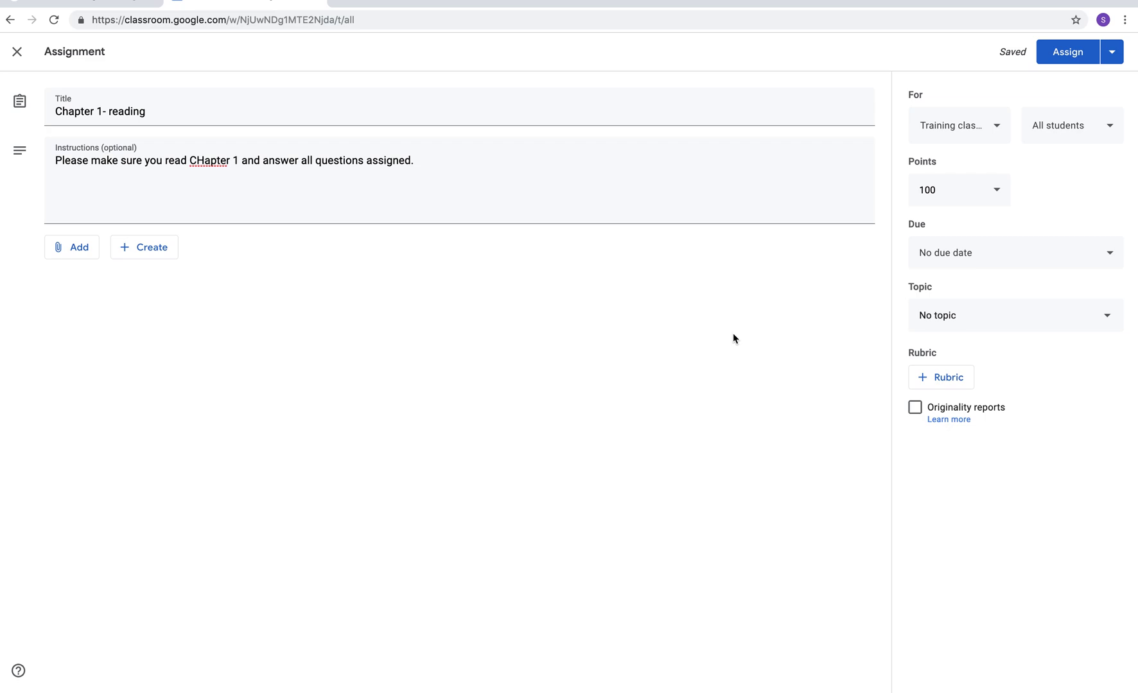
{"action": "left_click", "coordinate": [1097, 134]}
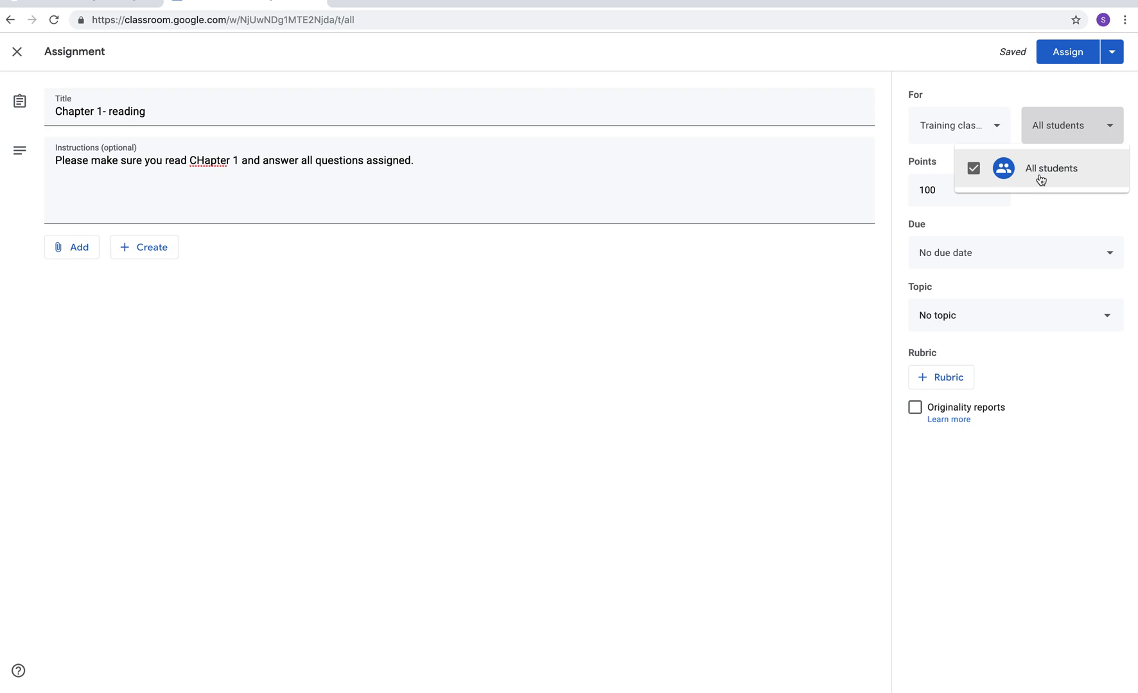
{"action": "left_click", "coordinate": [596, 474]}
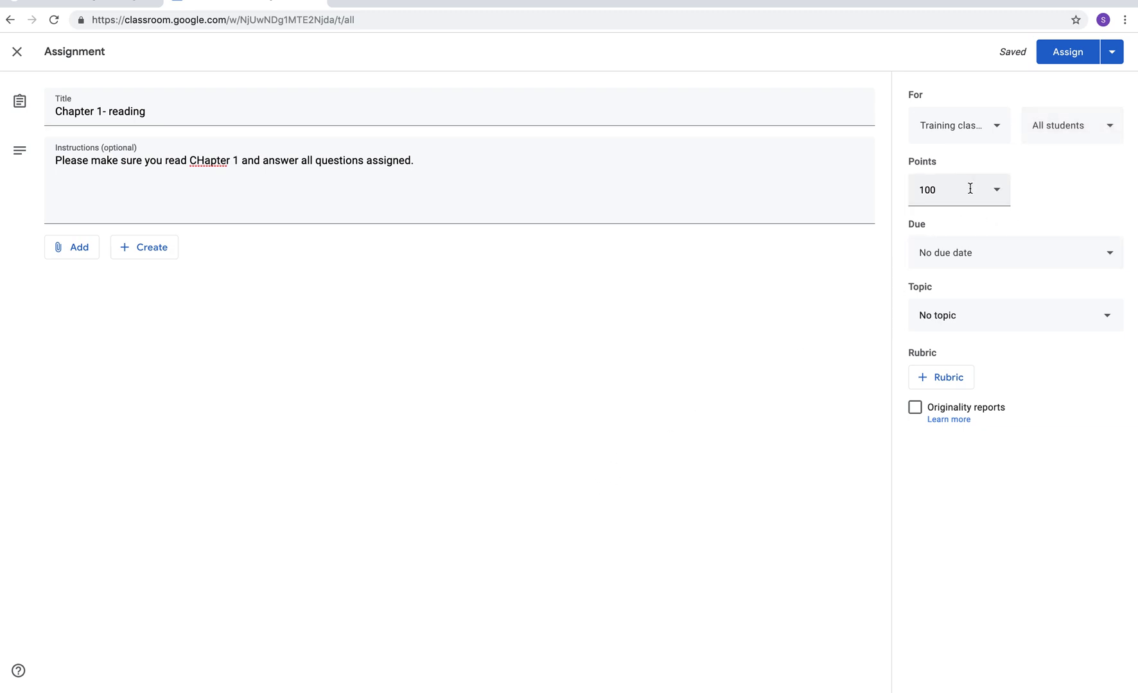
{"action": "left_click", "coordinate": [970, 189]}
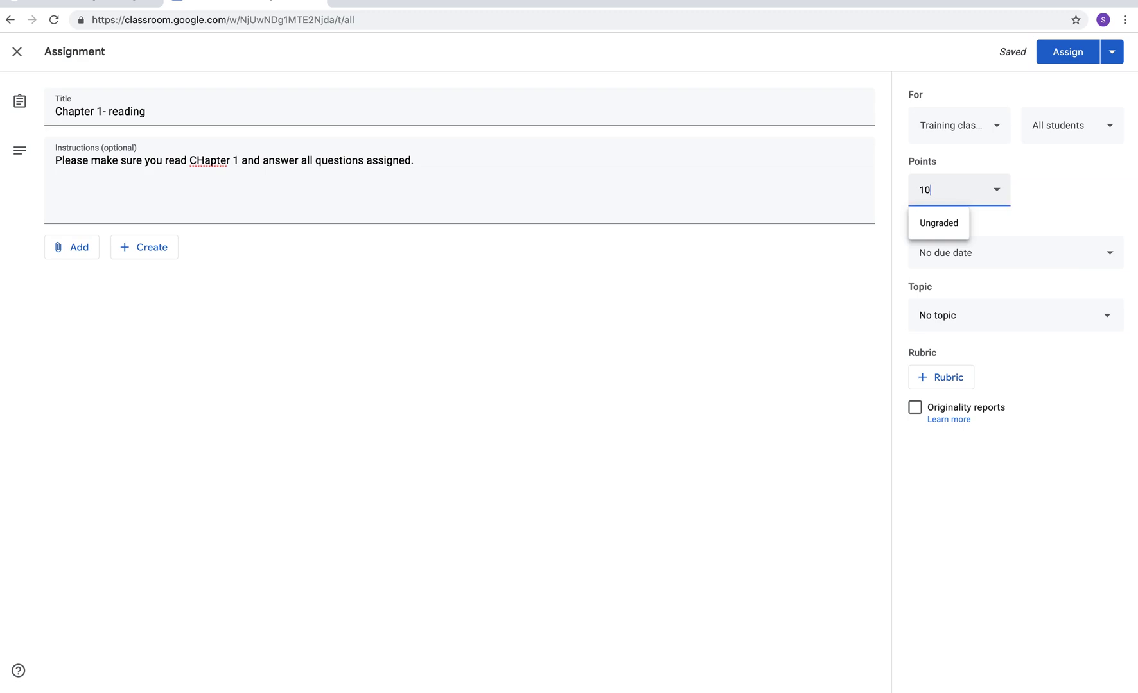
- Make the assignment worth 15 points, due Mar 19, 2020 at 11:59 PM
{"action": "type", "text": "15"}
{"action": "left_click", "coordinate": [1049, 220]}
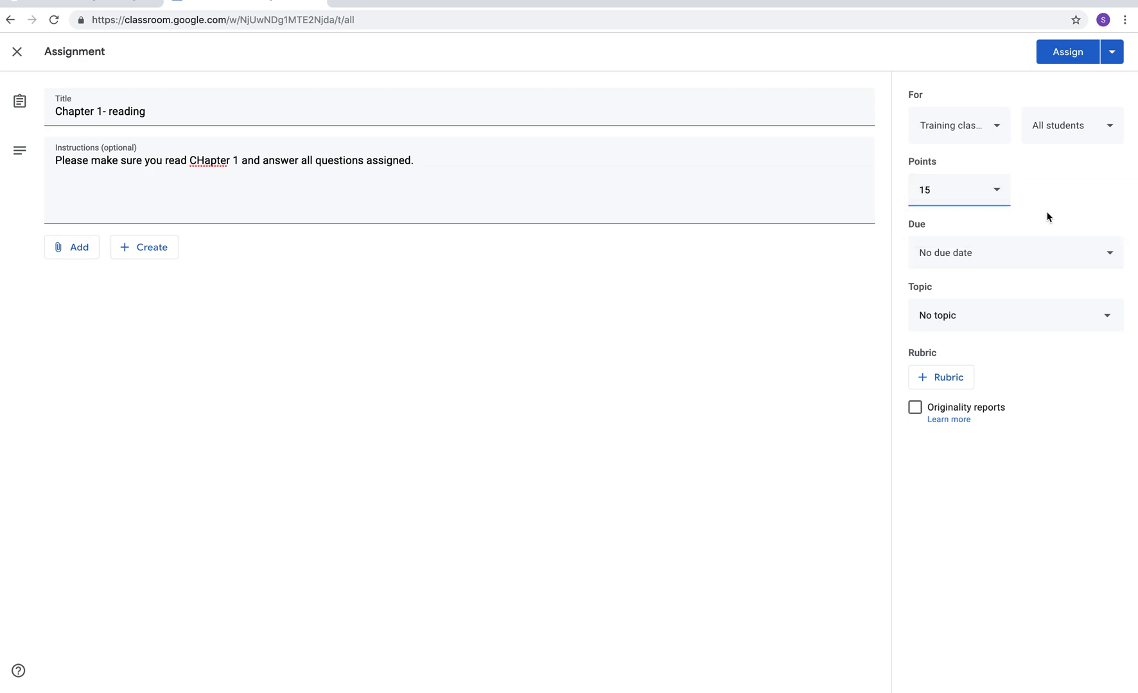
{"action": "left_click", "coordinate": [986, 250]}
{"action": "left_click", "coordinate": [973, 306]}
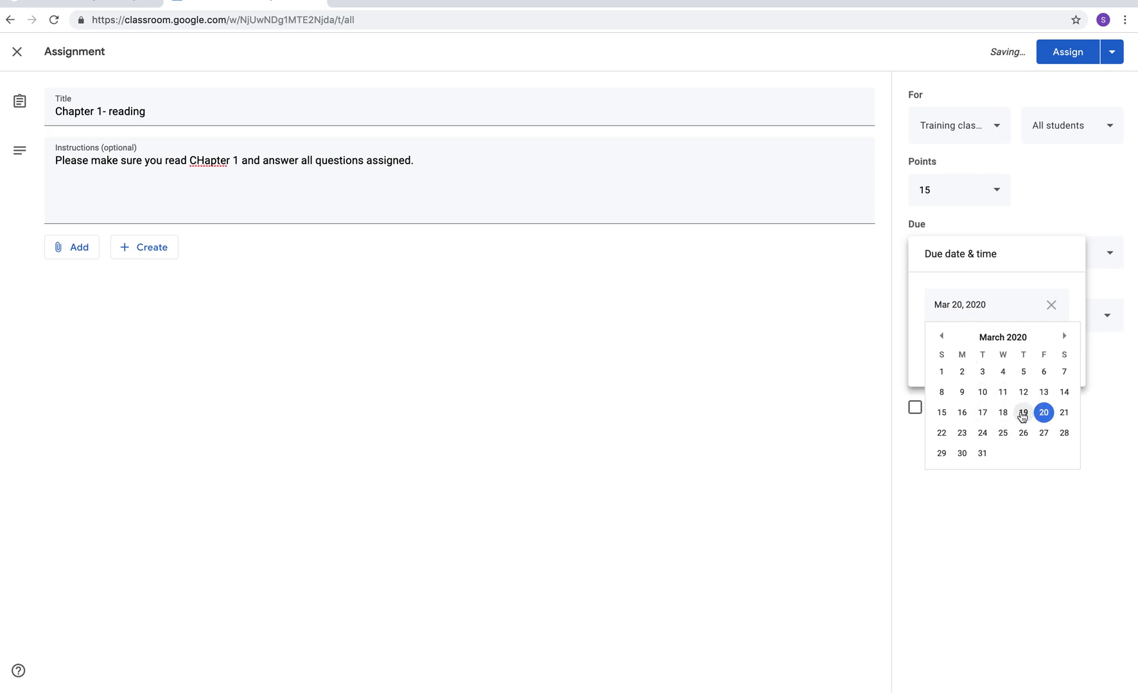
{"action": "left_click", "coordinate": [1022, 414]}
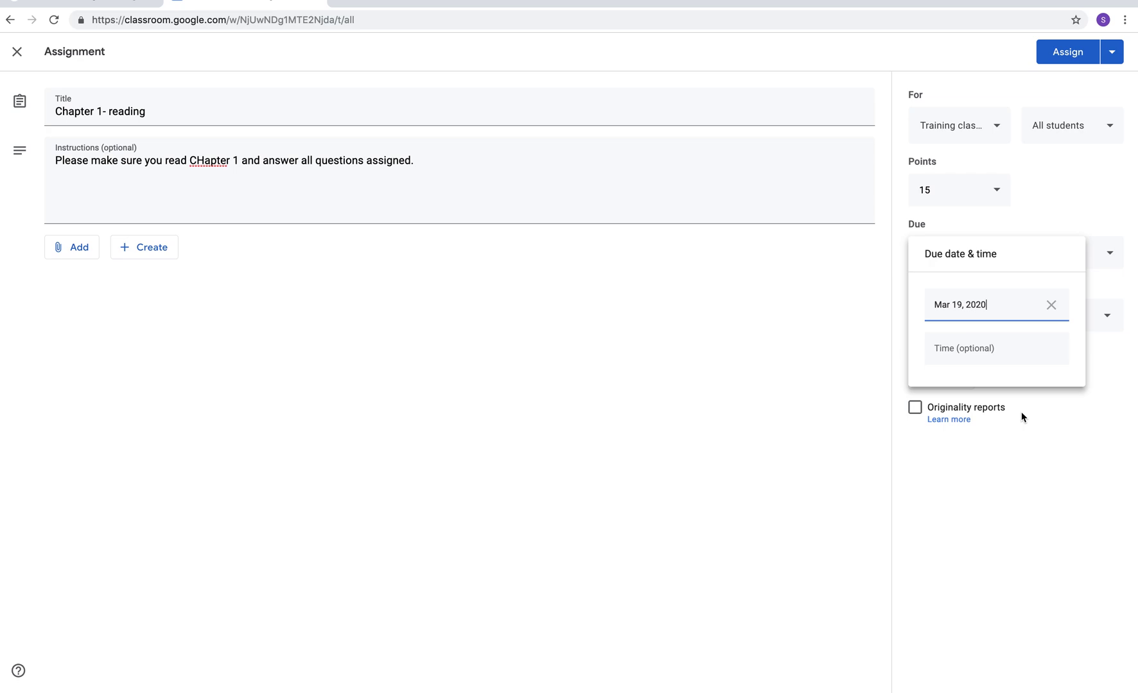
{"action": "left_click", "coordinate": [989, 357]}
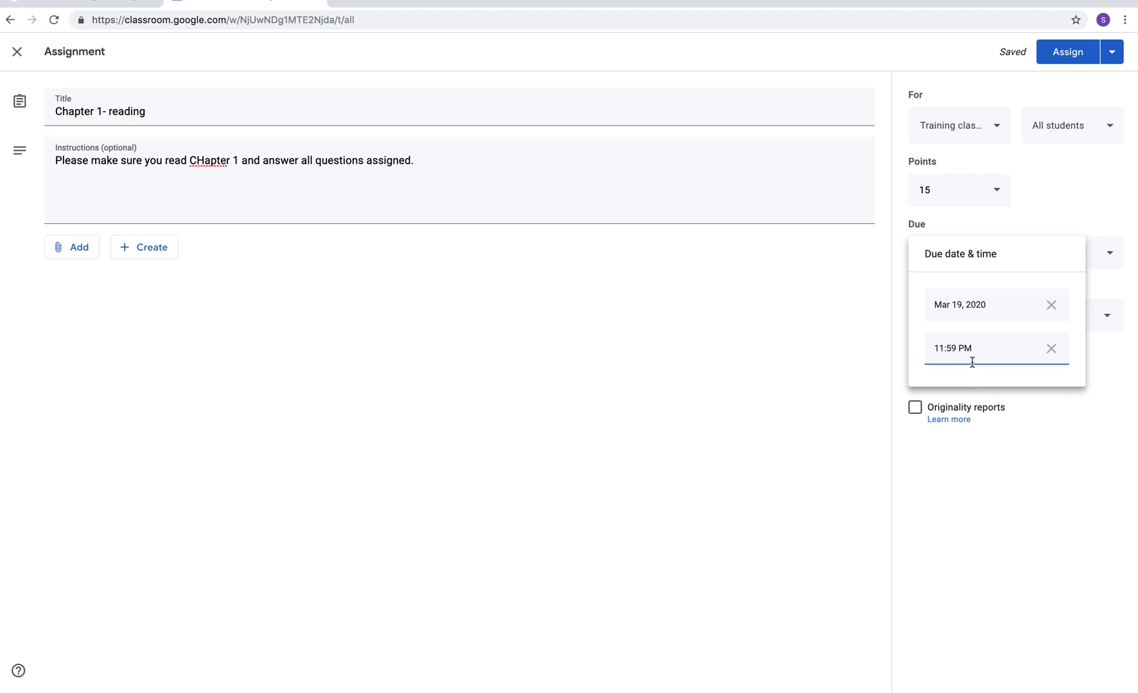
{"action": "left_click", "coordinate": [1037, 410]}
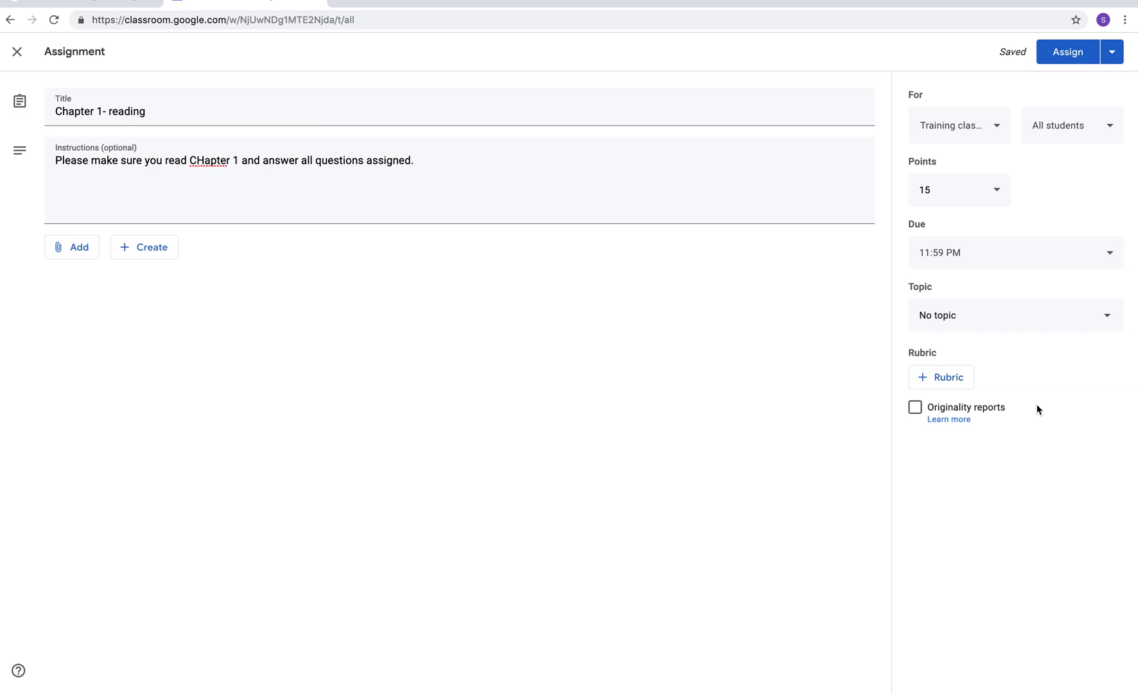
- Put the assignment under a new topic 'Classwork' and assign it
{"action": "left_click", "coordinate": [1028, 322]}
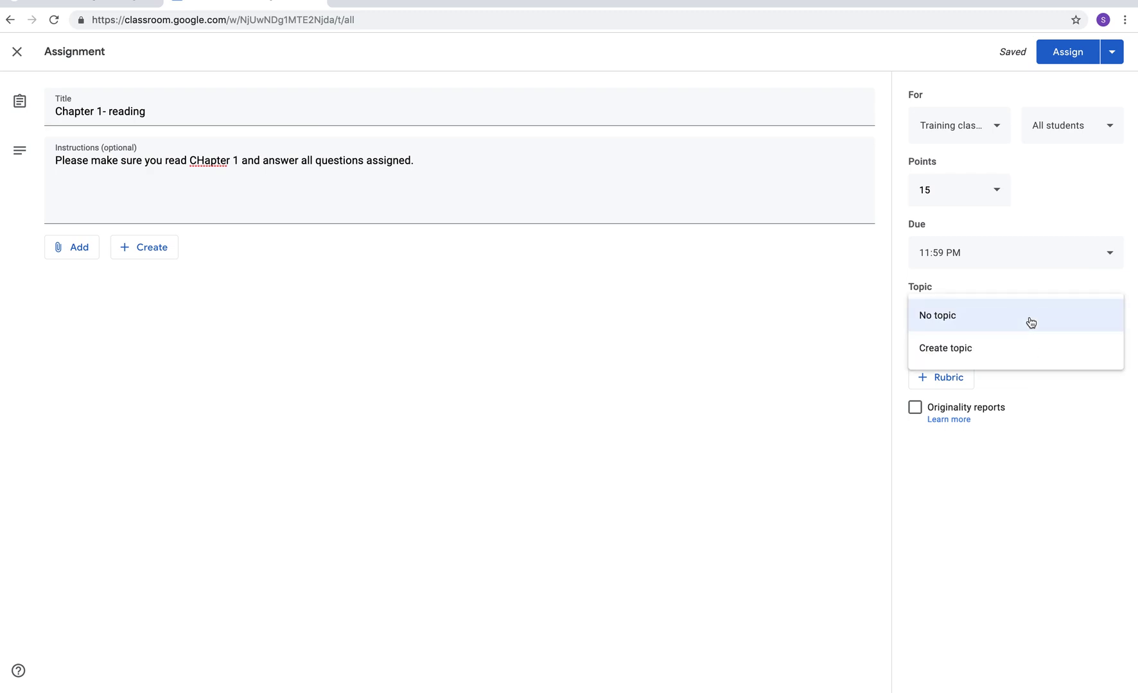
{"action": "left_click", "coordinate": [929, 357]}
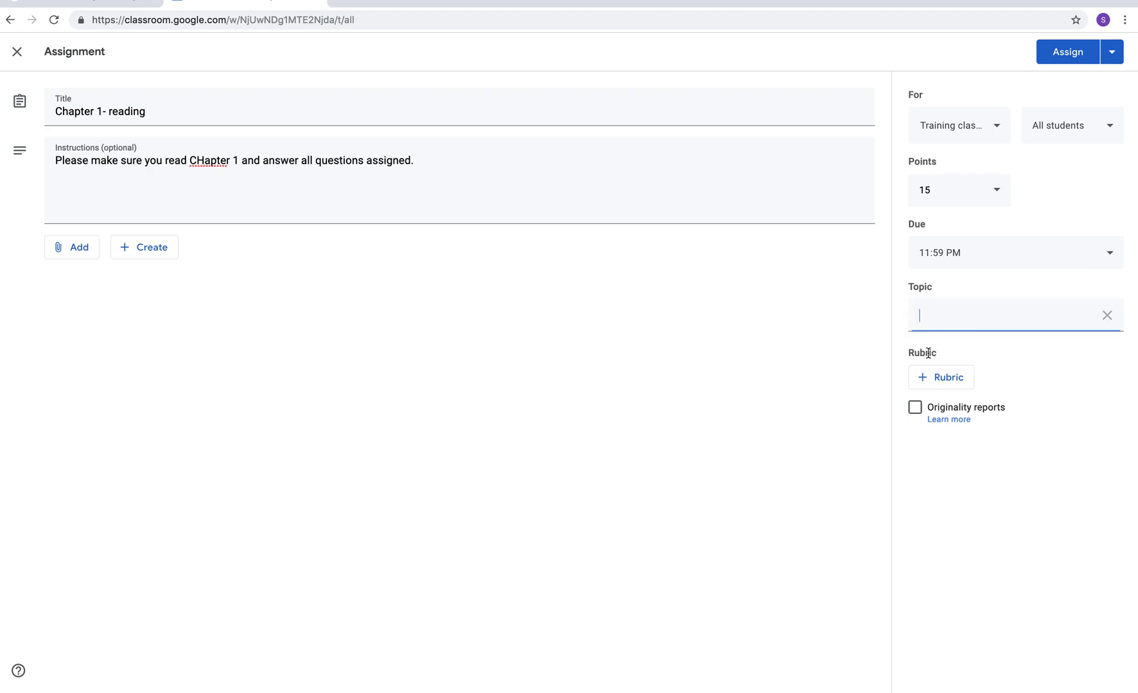
{"action": "type", "text": "Classwork"}
{"action": "left_click", "coordinate": [1058, 59]}
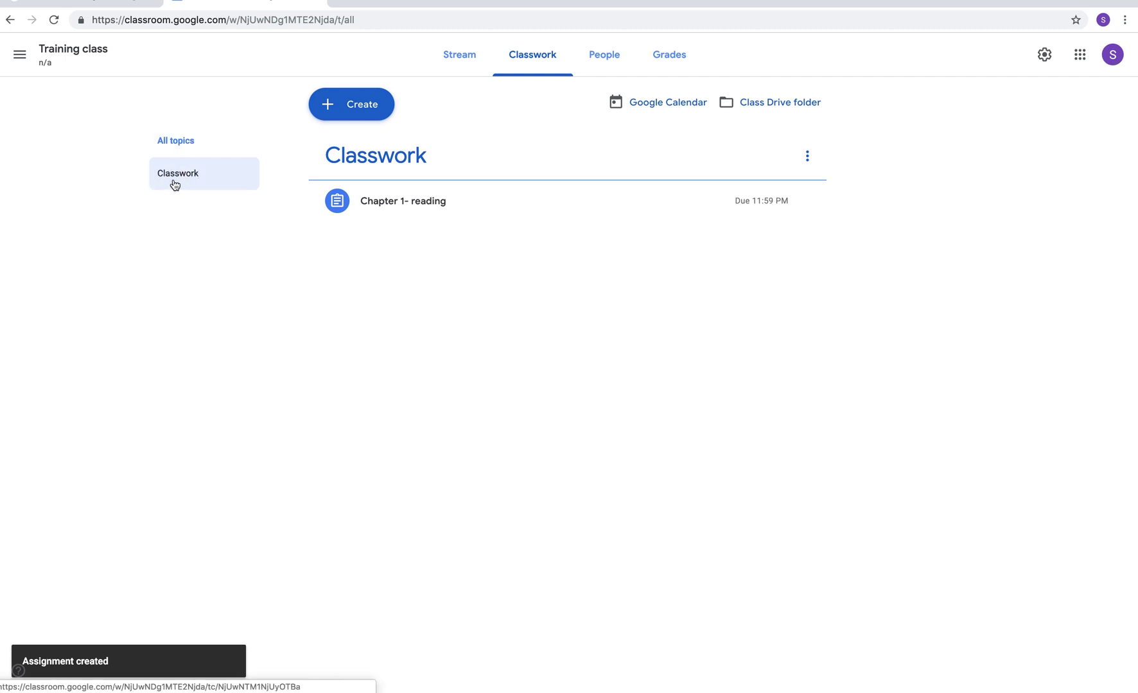
- Filter to the Classwork topic and show the Chapter 1- reading assignment's Edit, Delete and Copy link options
{"action": "left_click", "coordinate": [177, 185]}
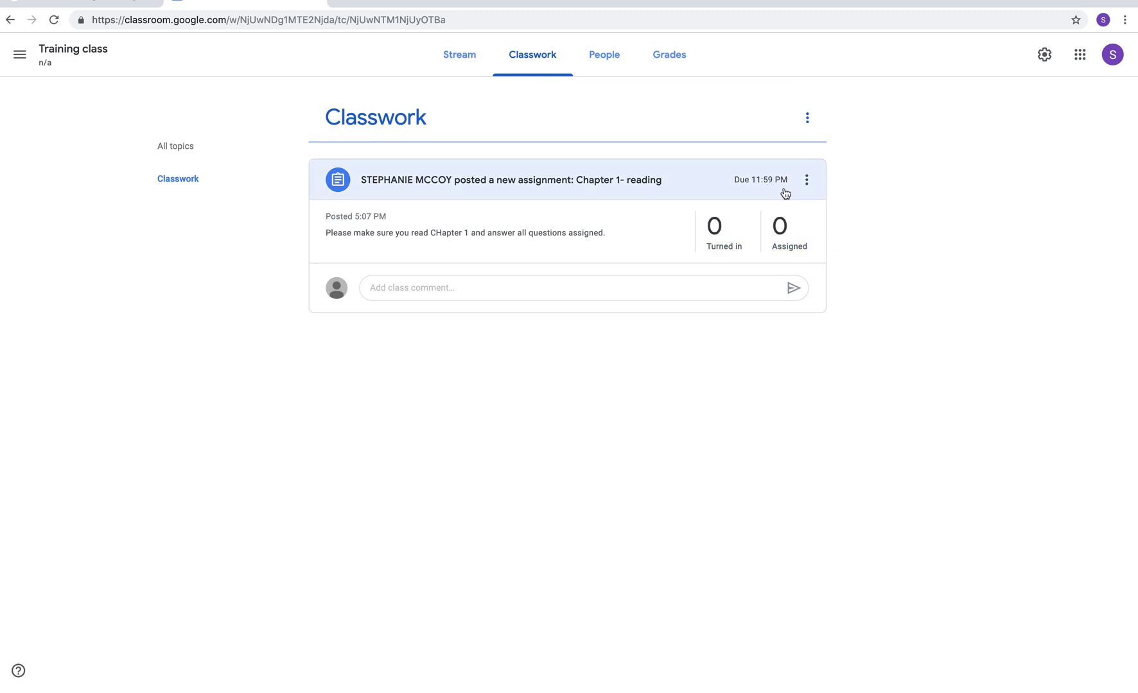
{"action": "left_click", "coordinate": [805, 184]}
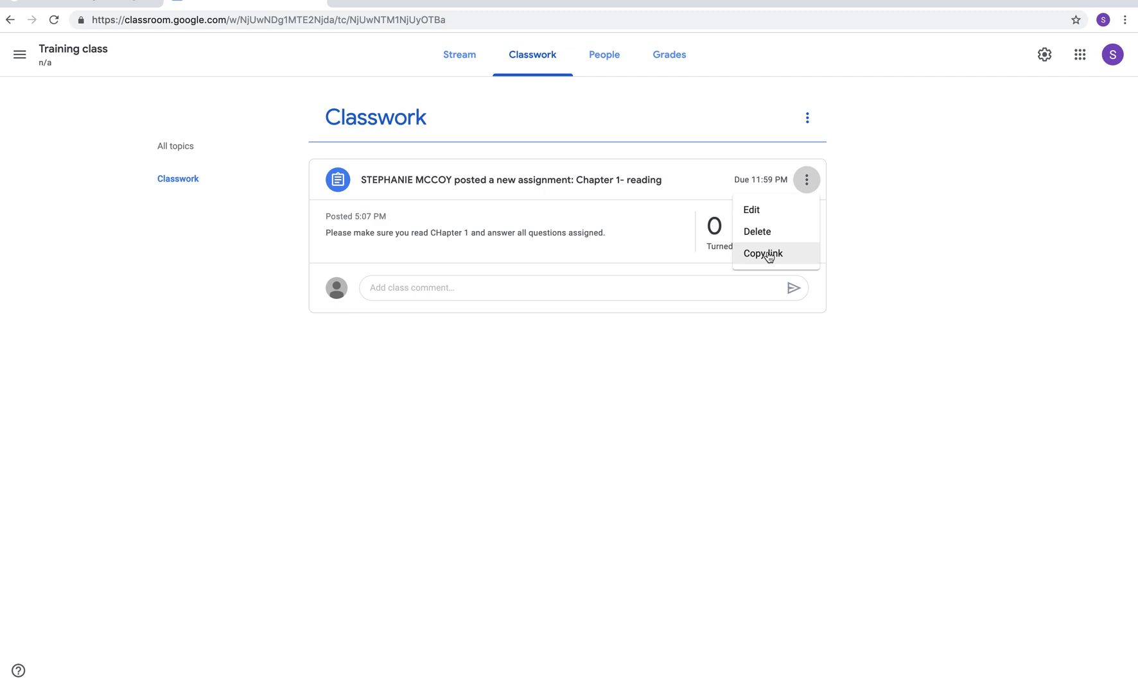
- Look over the Training class People and Grades pages, then return to its Classwork list
{"action": "left_click", "coordinate": [597, 74]}
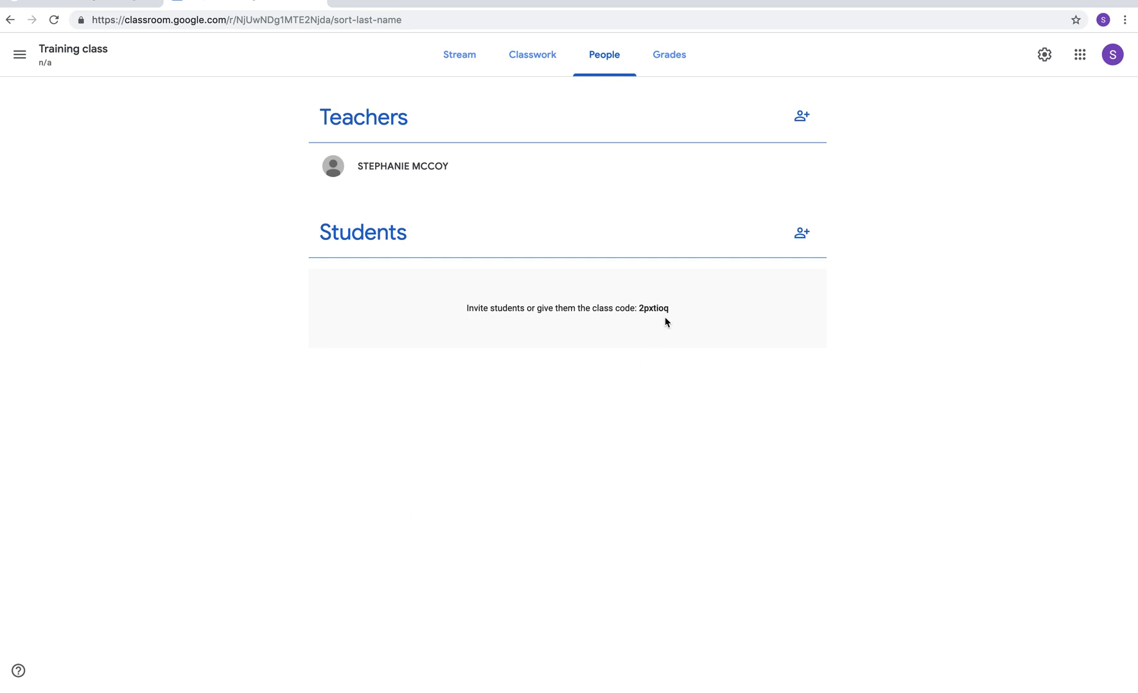
{"action": "left_click", "coordinate": [684, 55]}
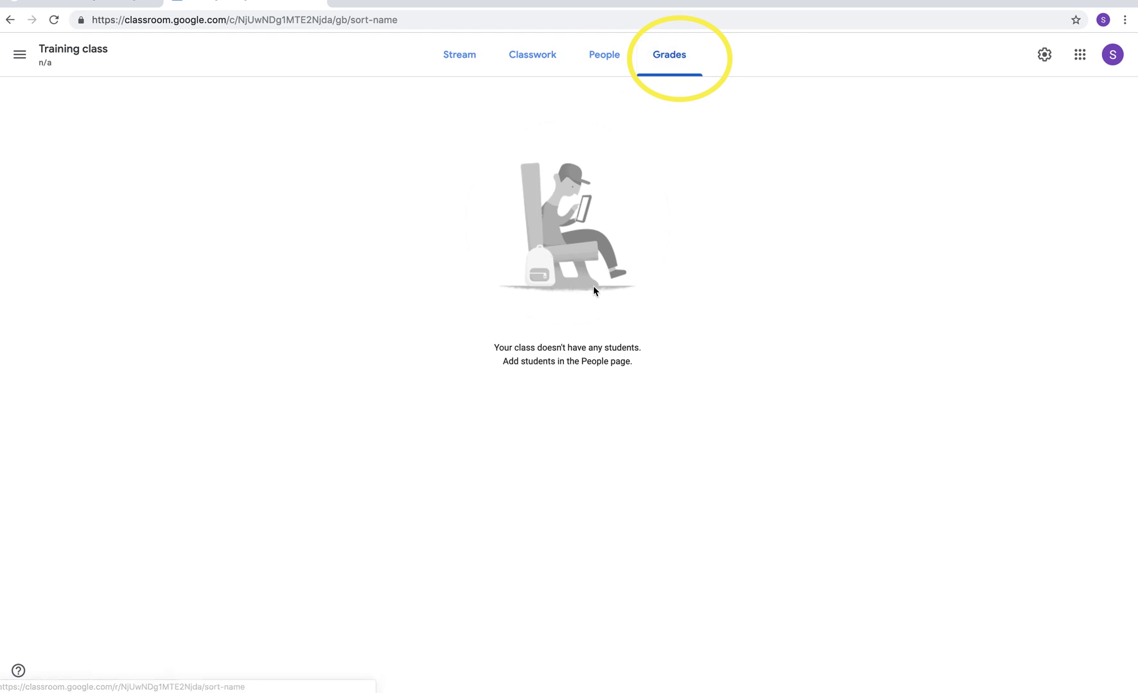
{"action": "left_click", "coordinate": [607, 62]}
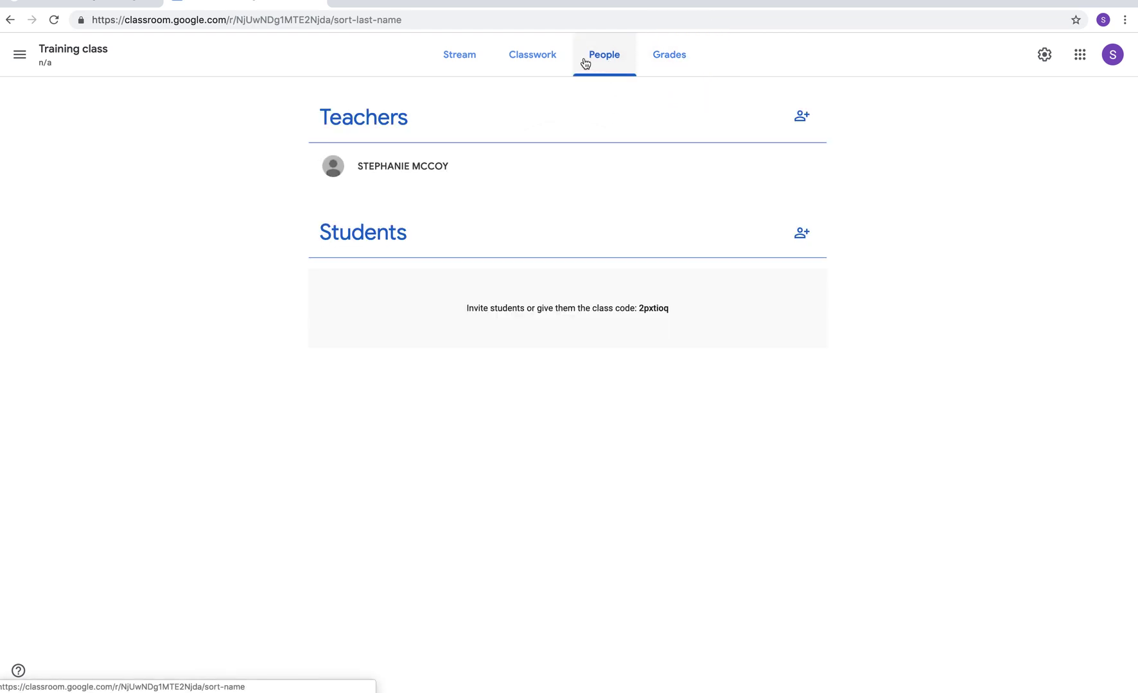
{"action": "left_click", "coordinate": [527, 52]}
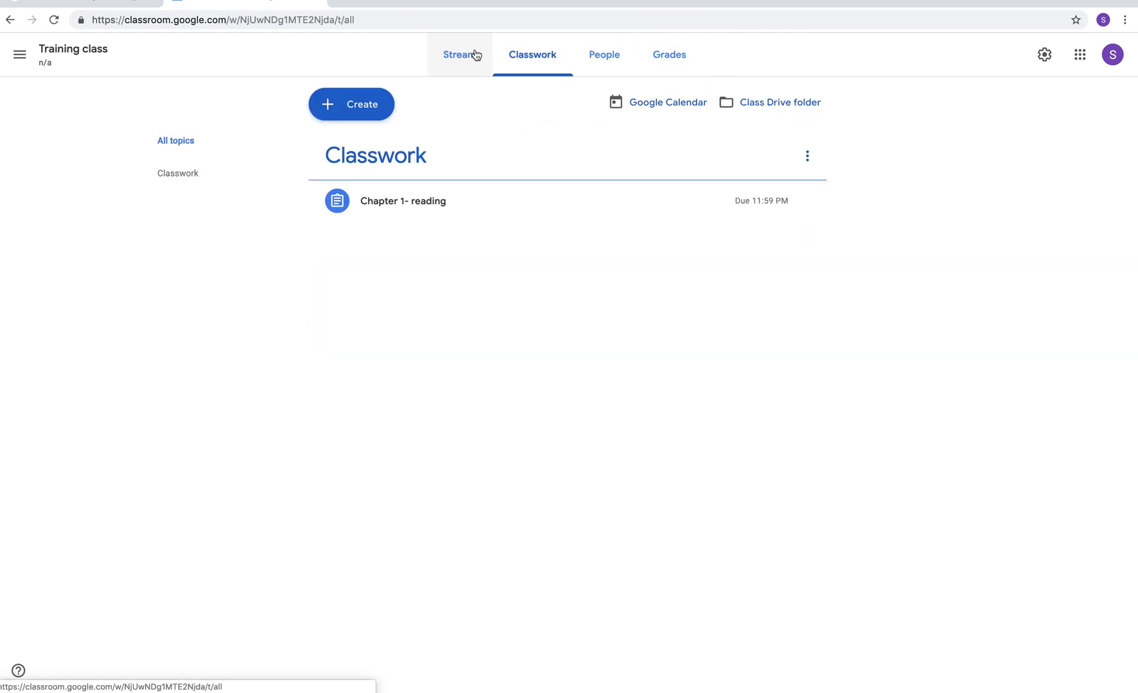
- Draft a new Short answer question reading 'warm-up: What color is the sky'
{"action": "left_click", "coordinate": [333, 104]}
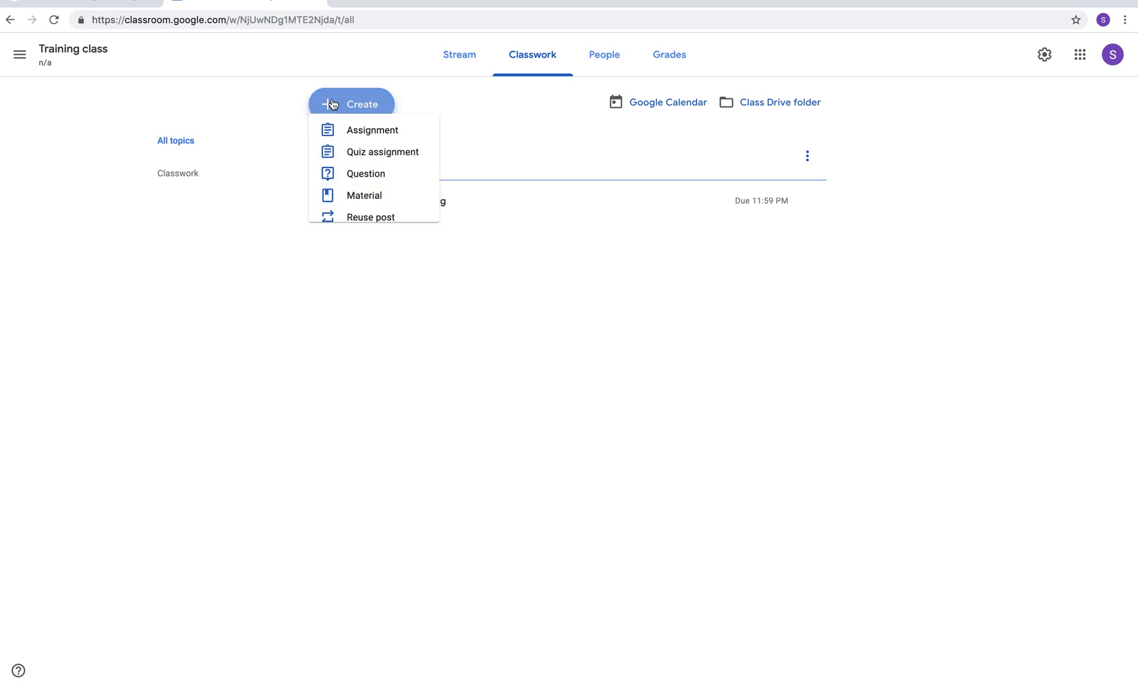
{"action": "left_click", "coordinate": [348, 187]}
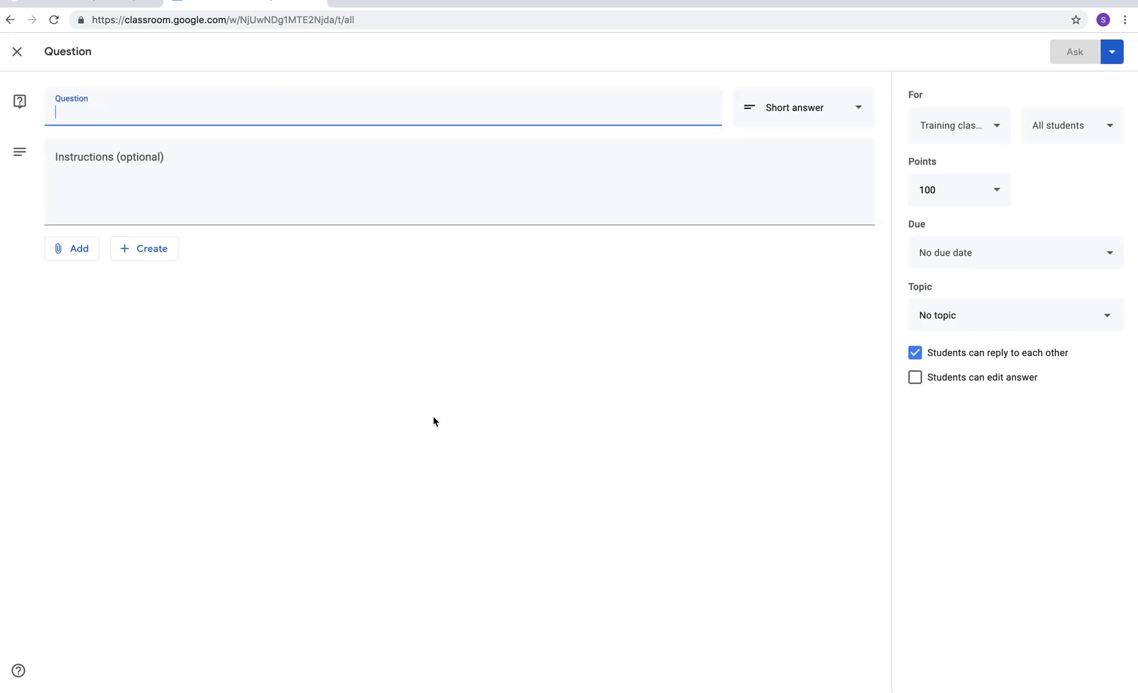
{"action": "type", "text": "warm-up"}
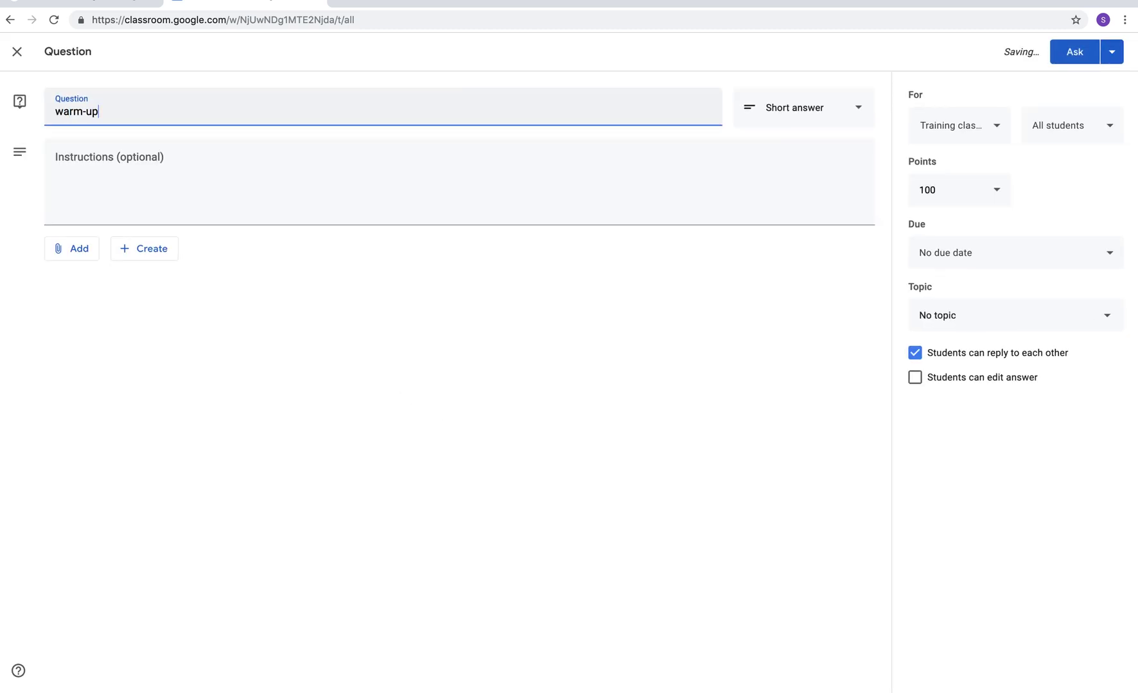
{"action": "type", "text": ":  What color is the sky?"}
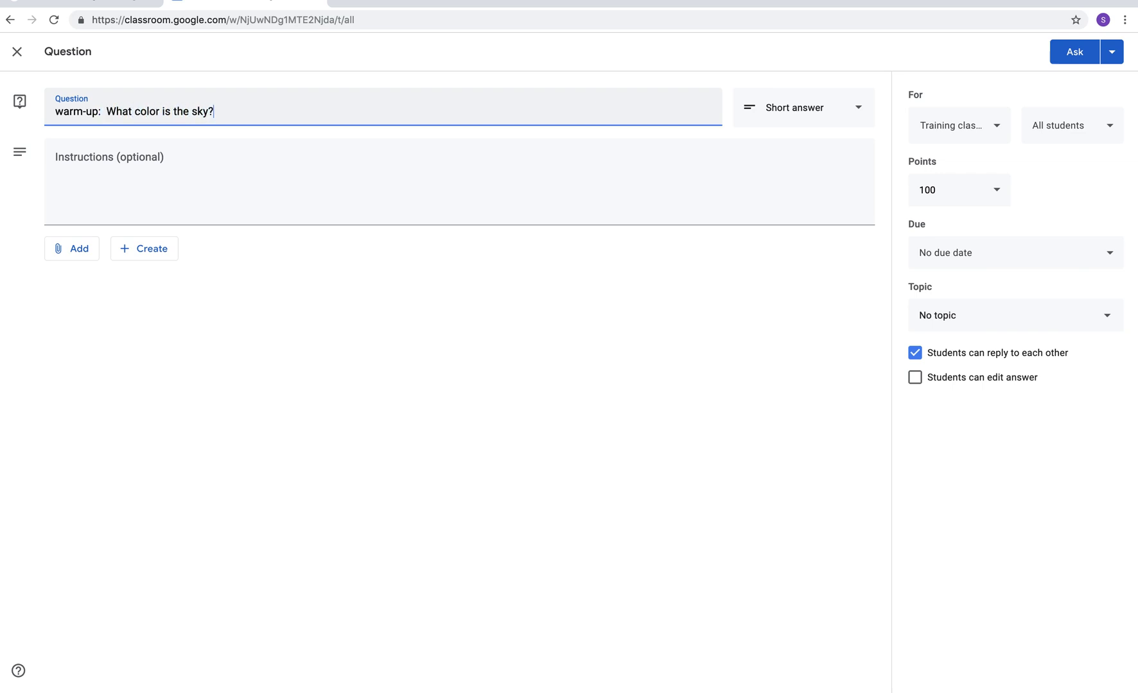
{"action": "left_click", "coordinate": [815, 119]}
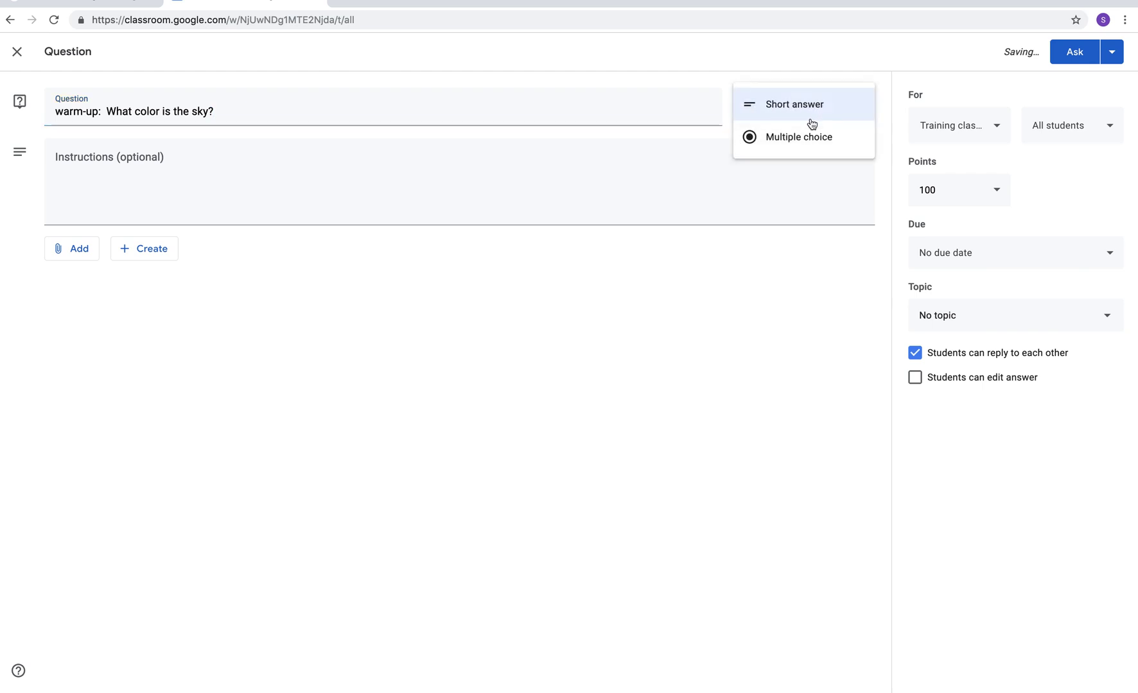
{"action": "left_click", "coordinate": [789, 107]}
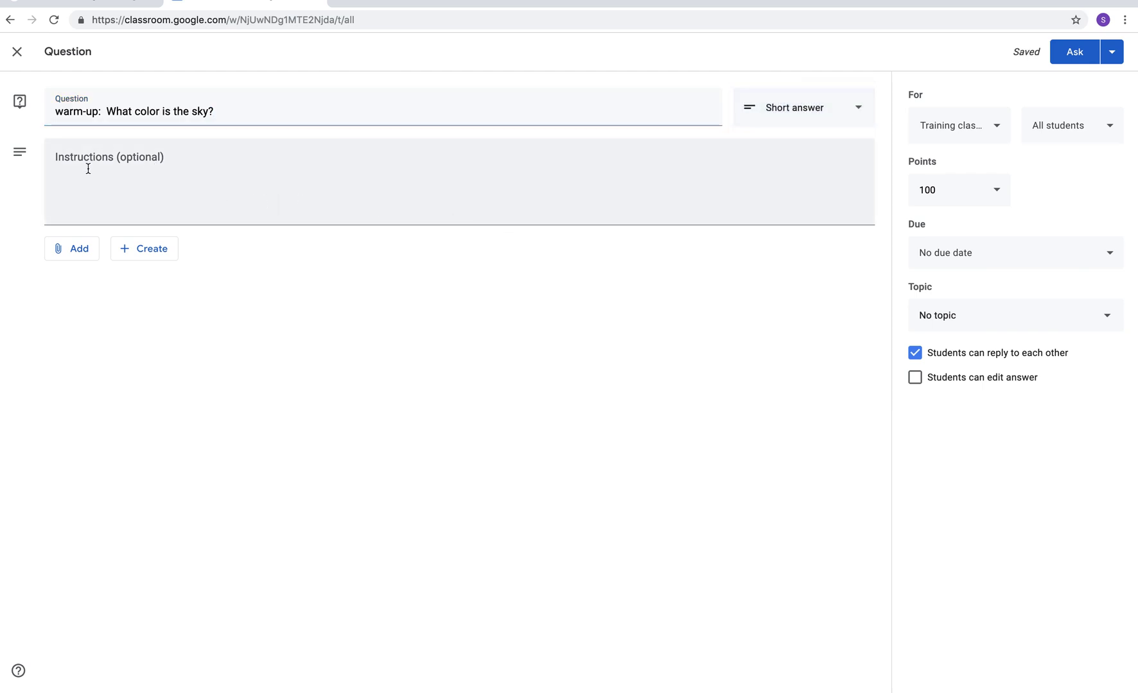
{"action": "left_click", "coordinate": [110, 157]}
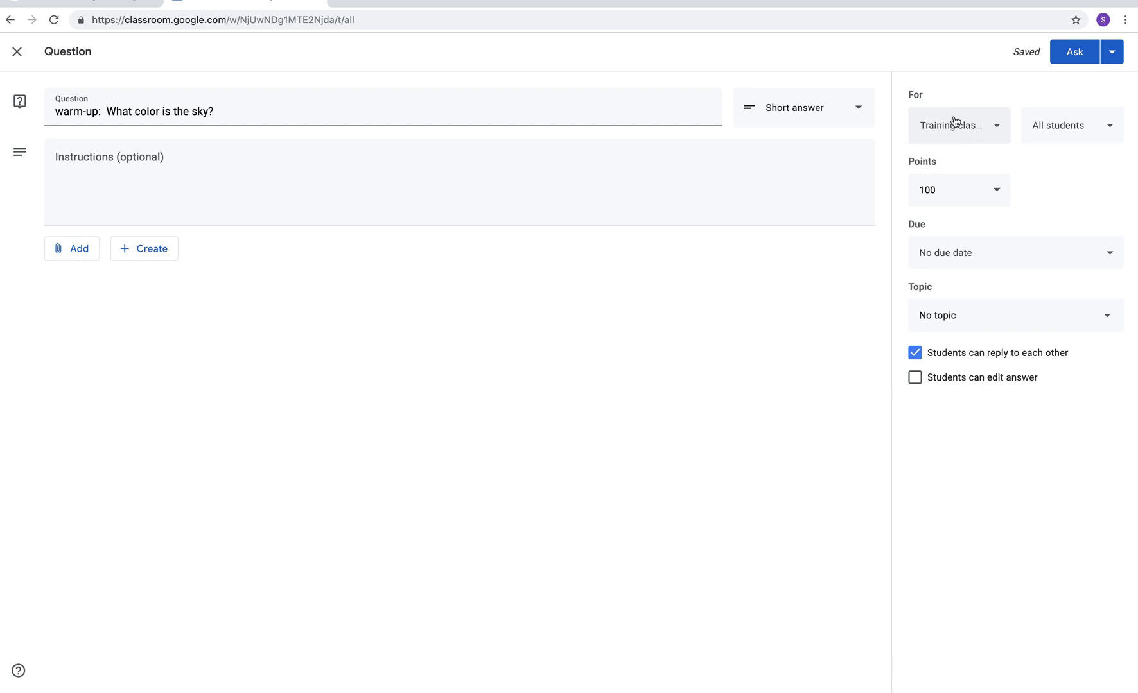
- Make the warm-up question worth 5 points and due March 19
{"action": "left_click", "coordinate": [958, 193]}
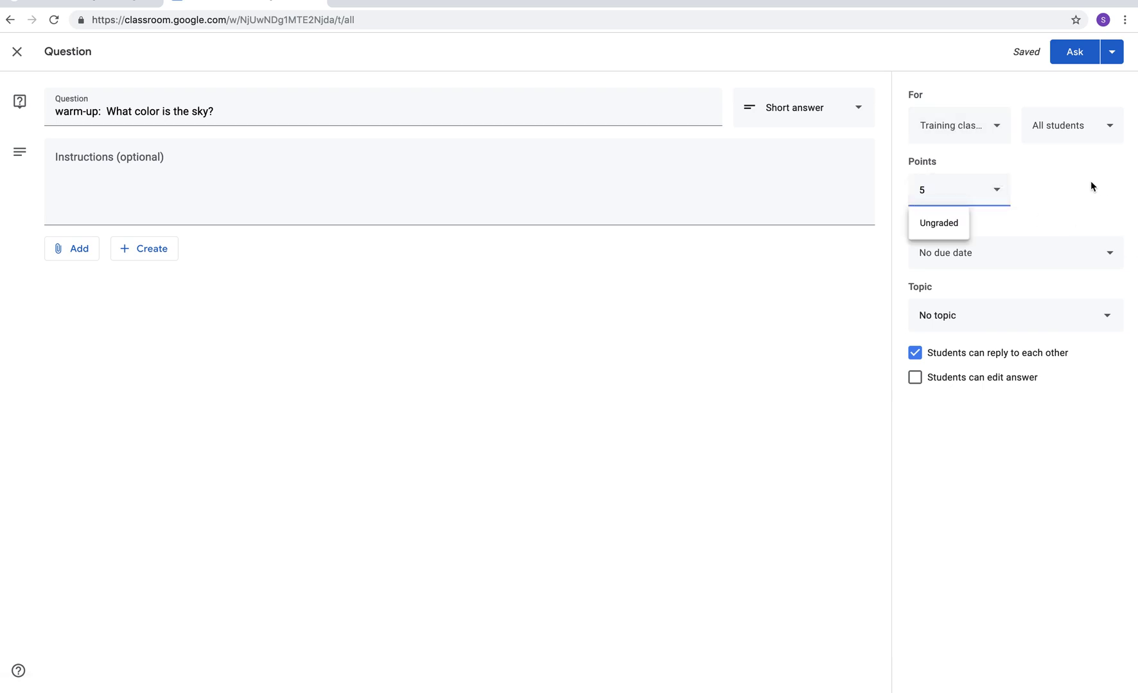
{"action": "left_click", "coordinate": [979, 255]}
{"action": "left_click", "coordinate": [989, 318]}
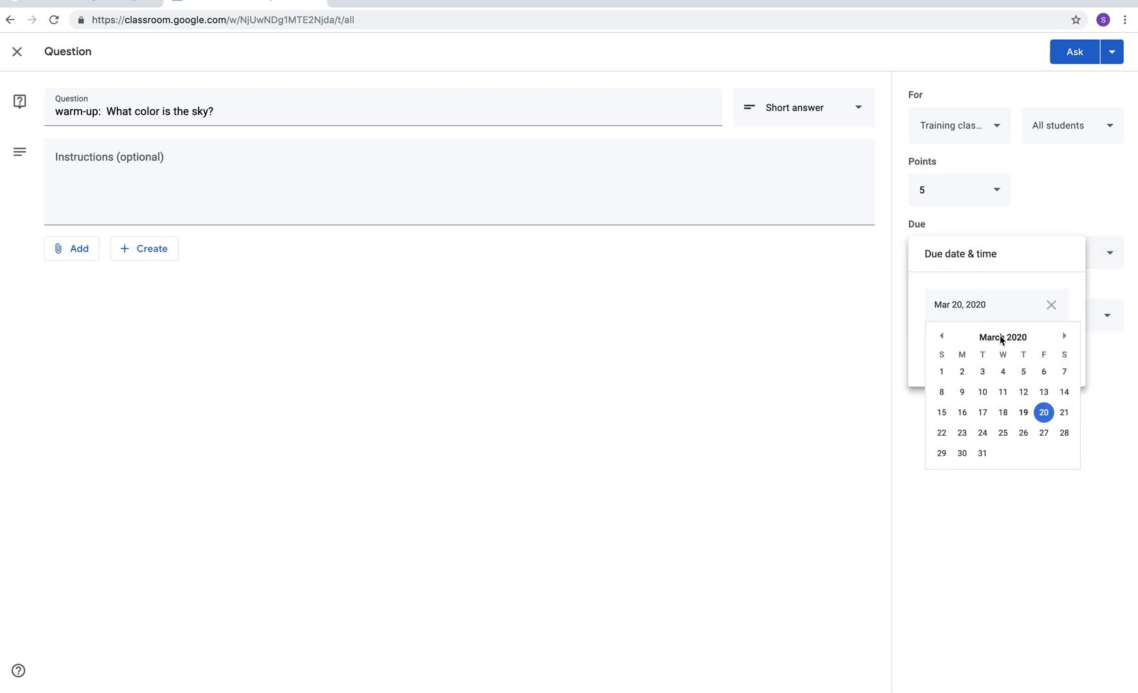
{"action": "left_click", "coordinate": [1022, 414]}
{"action": "left_click", "coordinate": [1007, 425]}
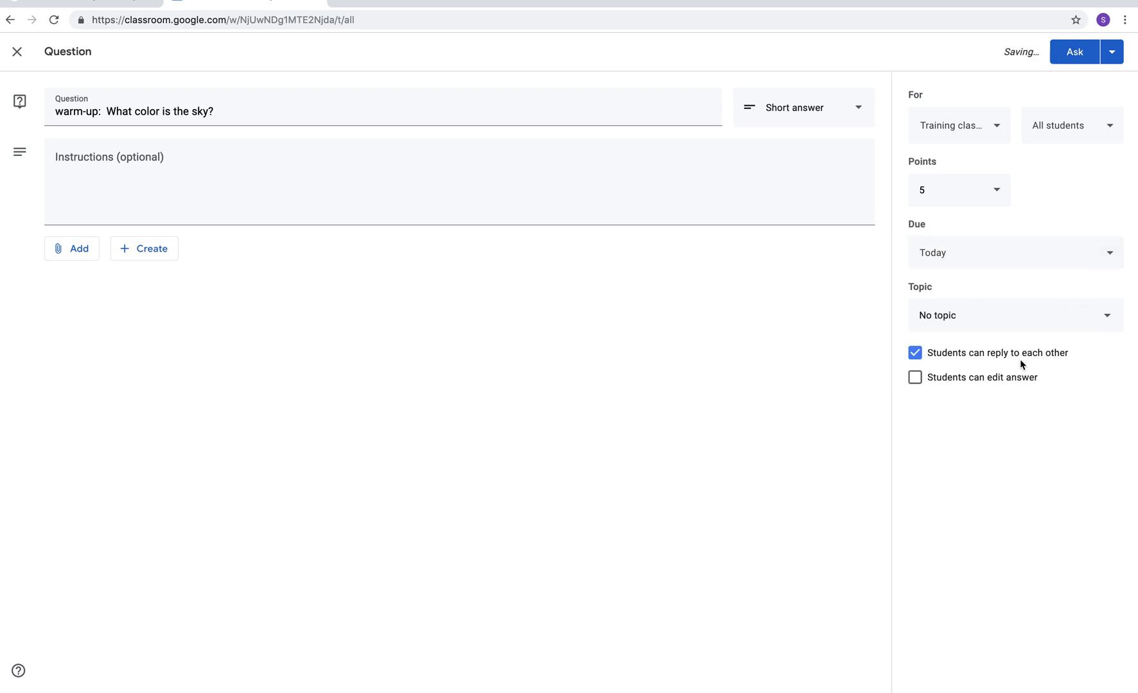
- Put the question under a new Warm-up topic and turn off student replies and answer editing
{"action": "left_click", "coordinate": [1000, 315]}
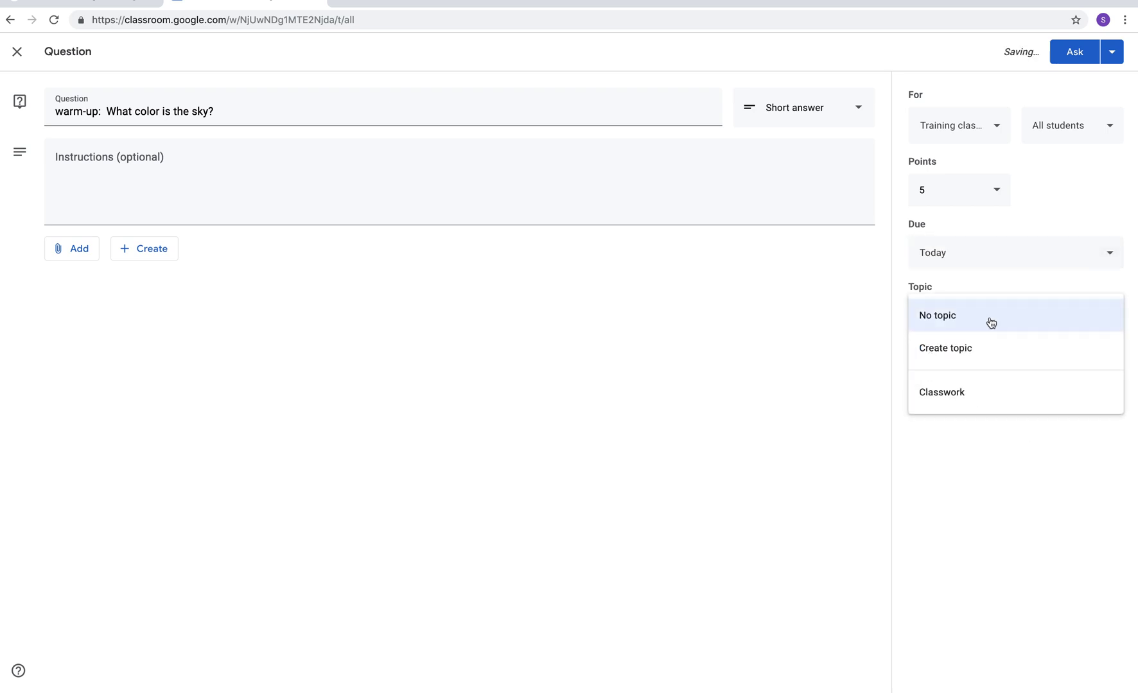
{"action": "left_click", "coordinate": [939, 358]}
{"action": "type", "text": "WA"}
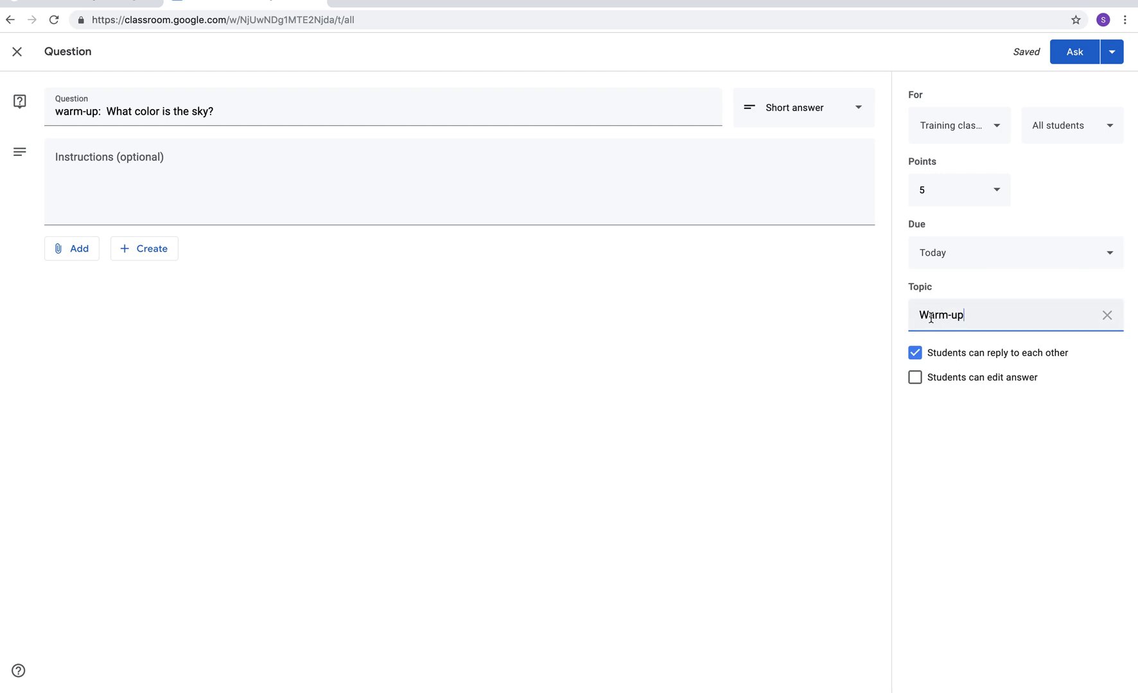
{"action": "left_click", "coordinate": [1011, 416]}
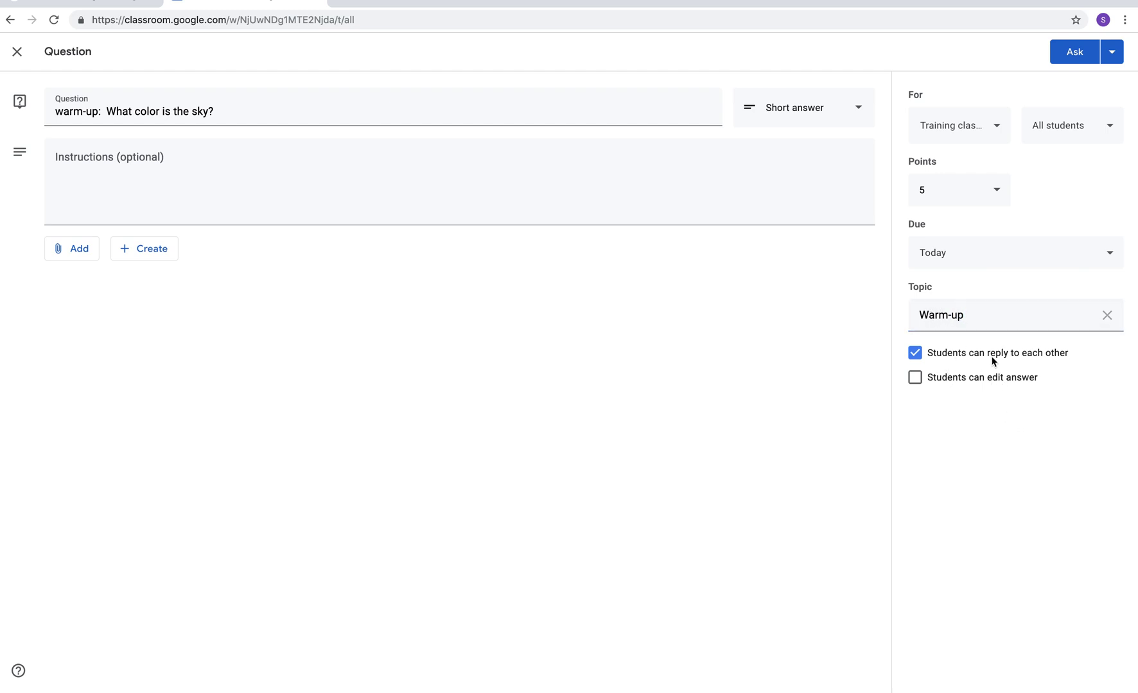
{"action": "left_click", "coordinate": [914, 377]}
{"action": "left_click", "coordinate": [915, 353]}
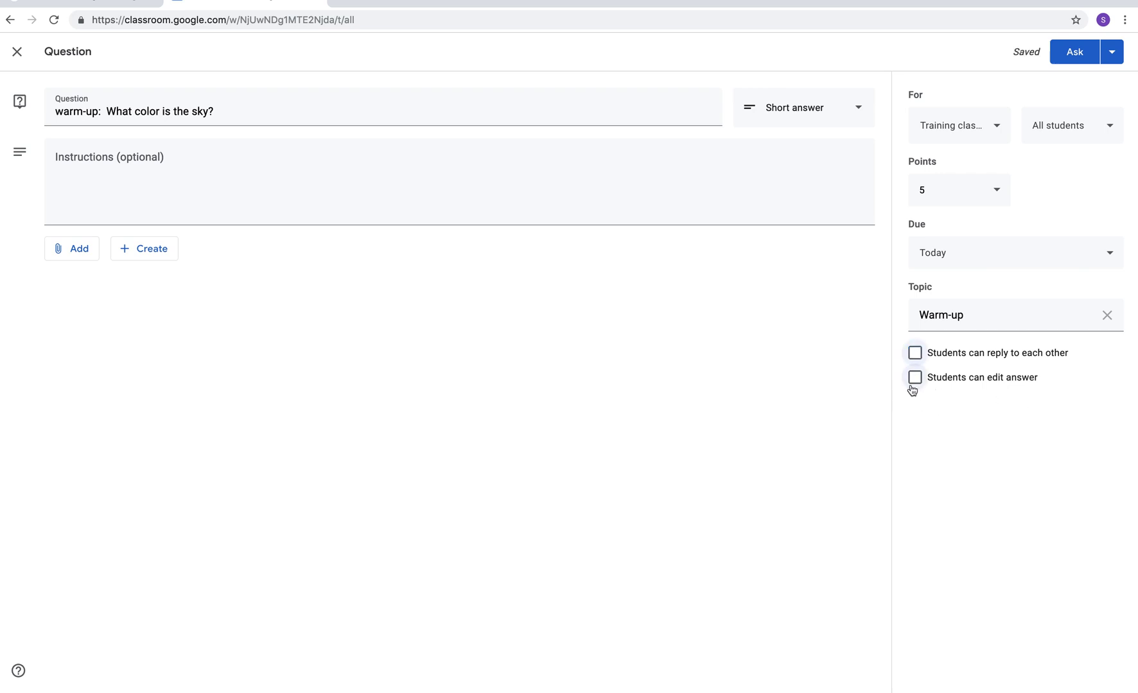
{"action": "left_click", "coordinate": [1067, 55]}
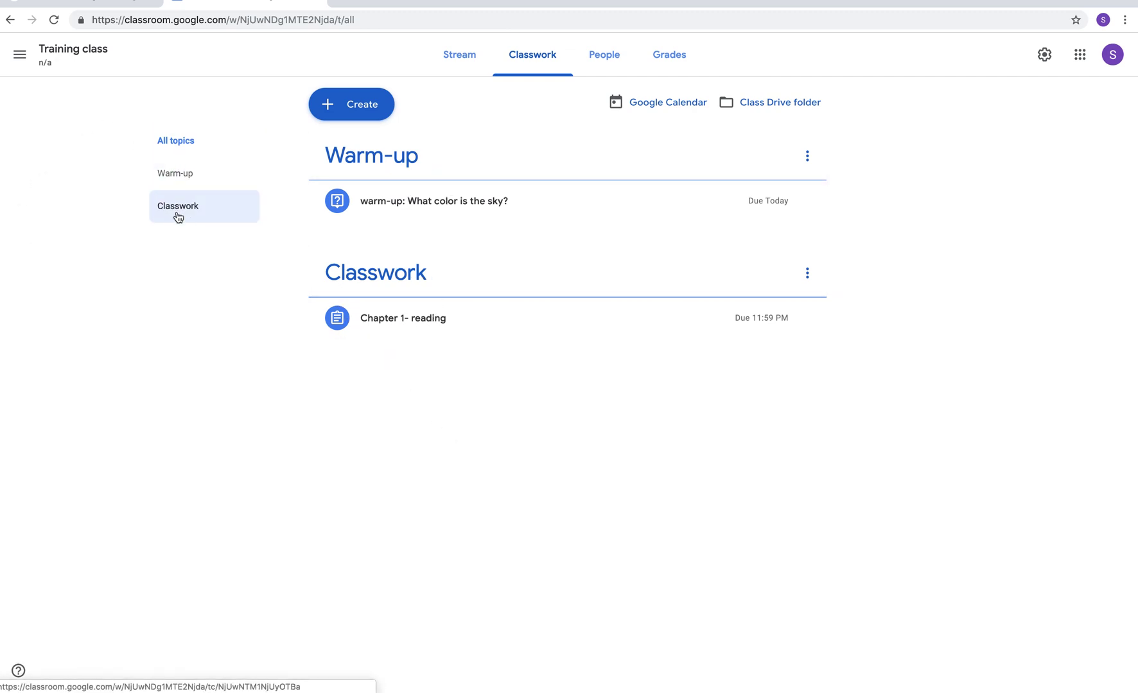
{"action": "left_click", "coordinate": [182, 173]}
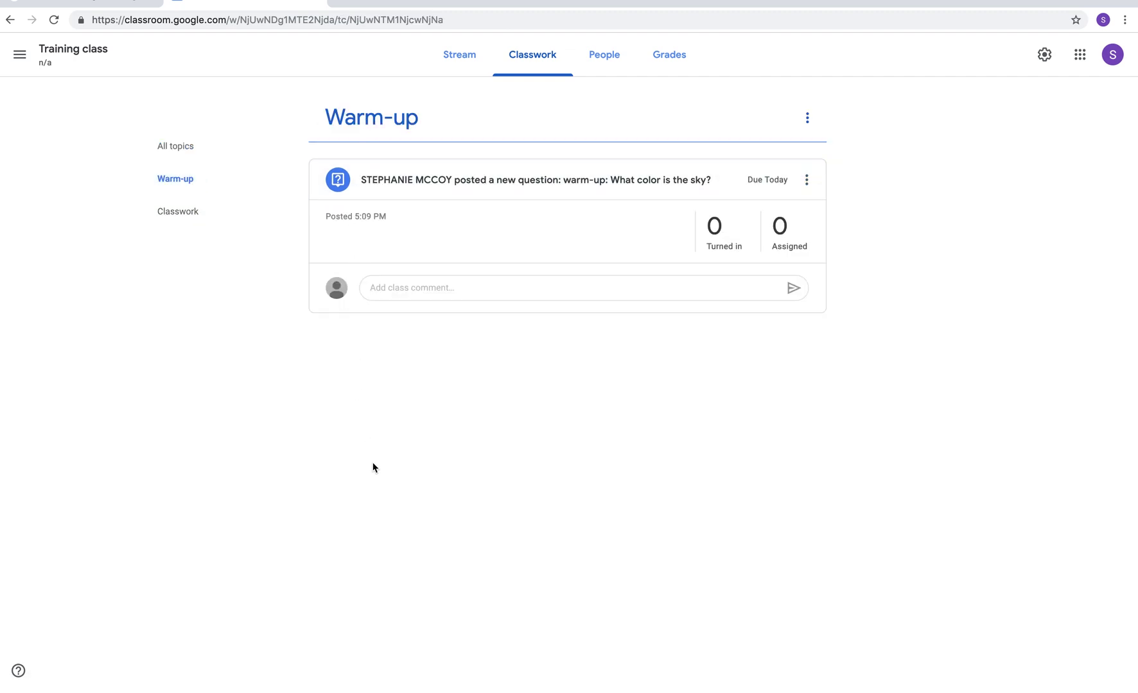
{"action": "left_click", "coordinate": [173, 218]}
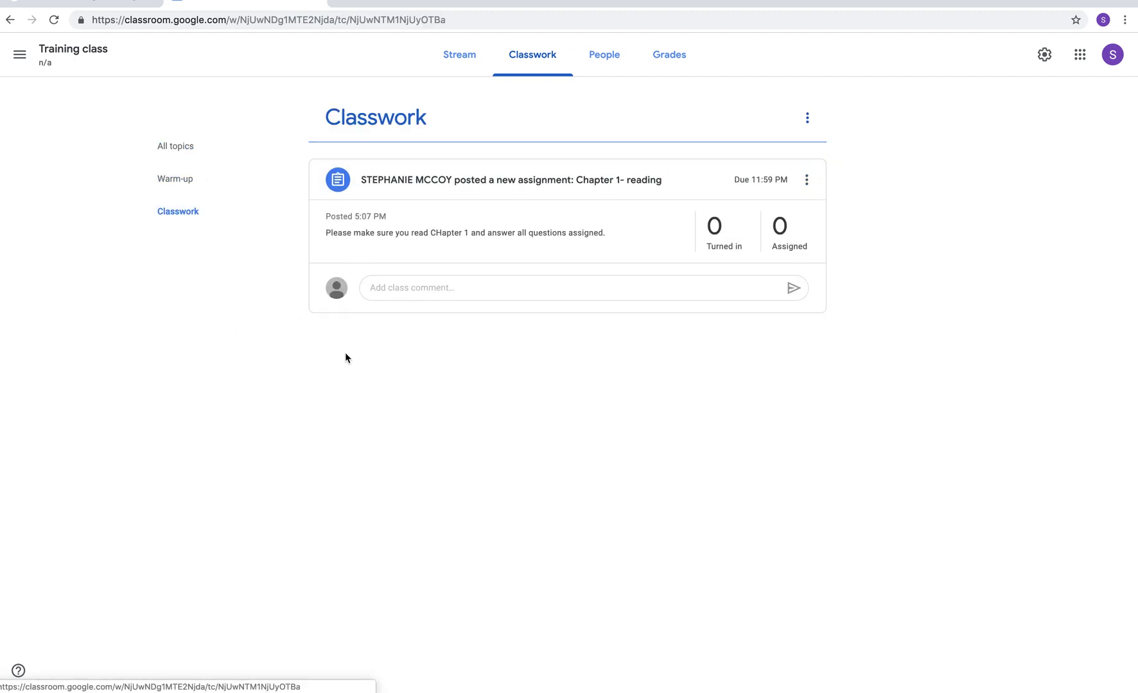
{"action": "left_click", "coordinate": [186, 149]}
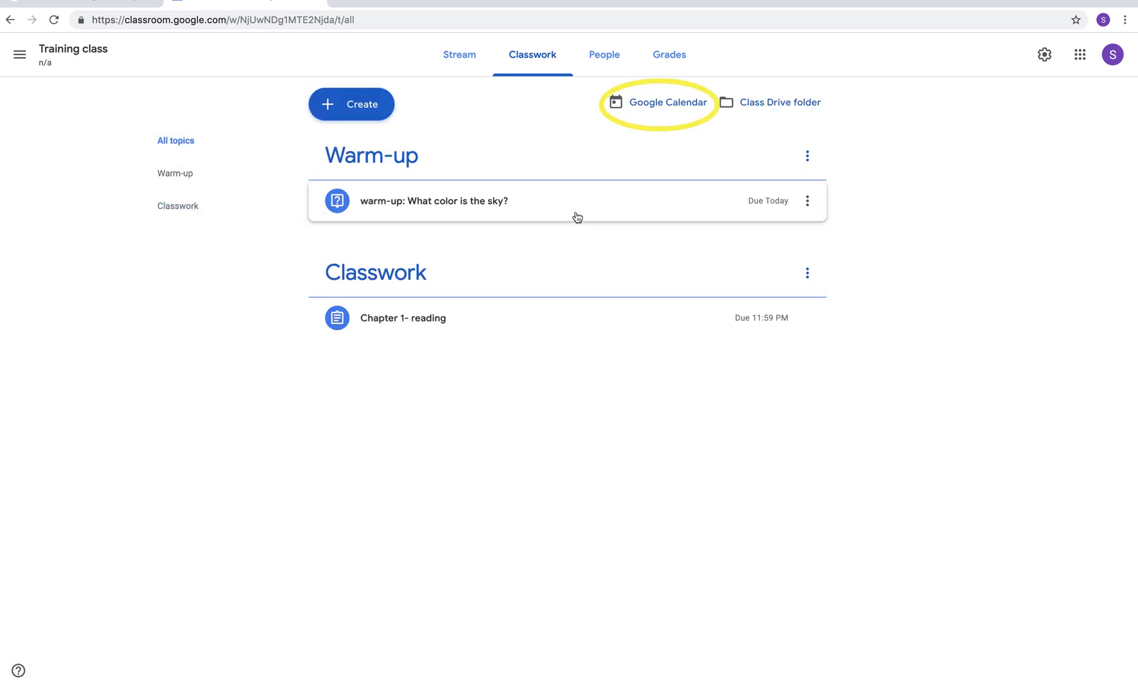
- Open the class calendar, defer the notifications prompt, and show week view for March 15–21, 2020
{"action": "left_click", "coordinate": [671, 109]}
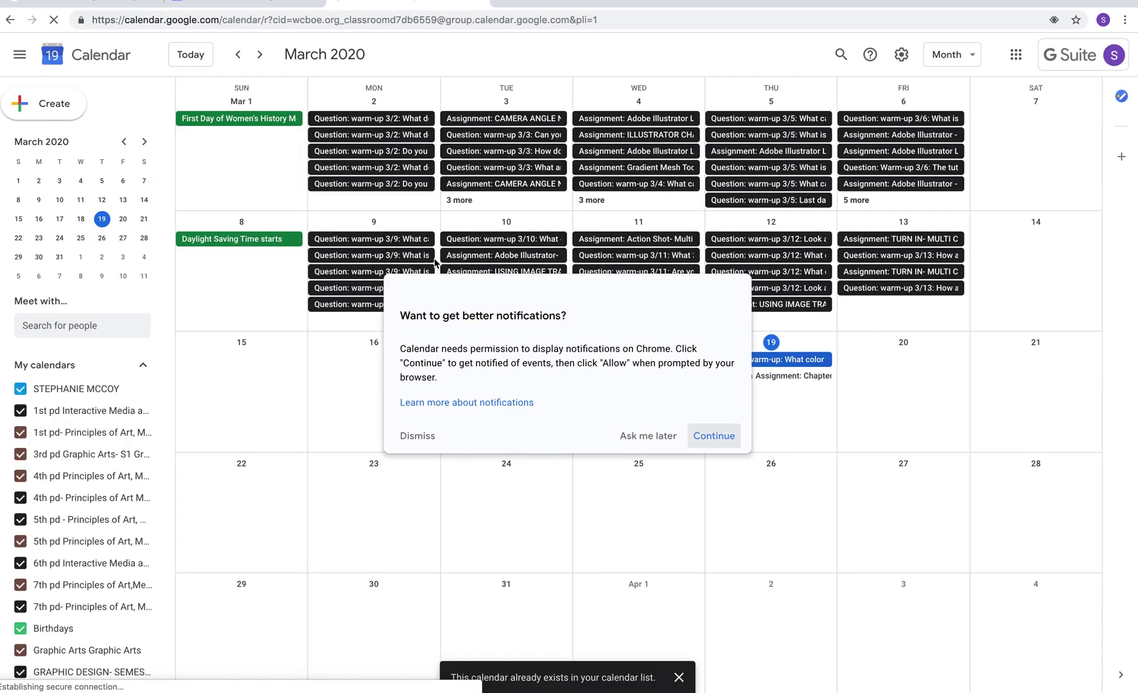
{"action": "left_click", "coordinate": [648, 437]}
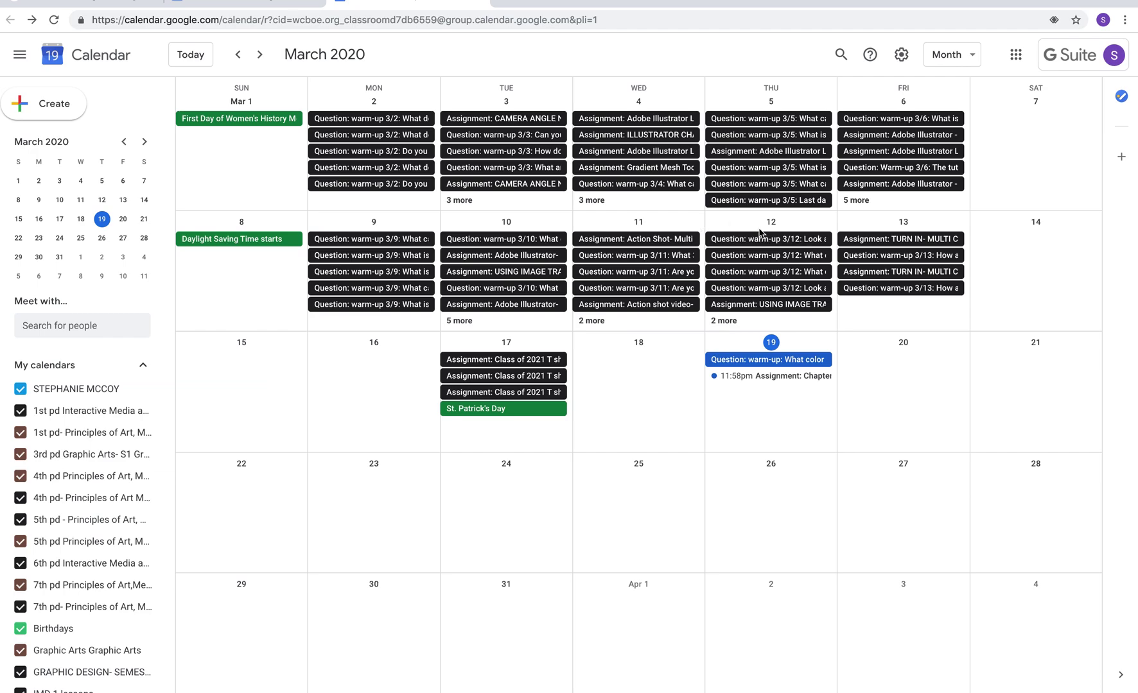
{"action": "left_click", "coordinate": [971, 55]}
{"action": "left_click", "coordinate": [958, 115]}
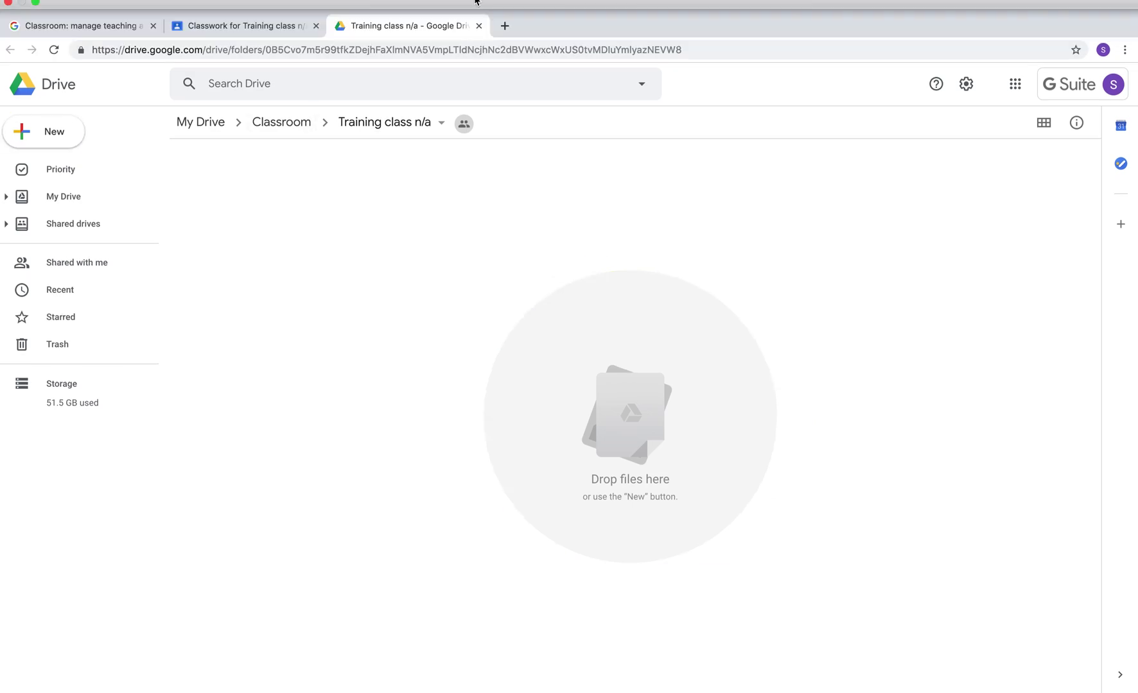
- Leave Drive, switch to the 1st pd Interactive Media and Design Level I class, and scroll its Stream
{"action": "left_click", "coordinate": [479, 25]}
{"action": "left_click", "coordinate": [19, 89]}
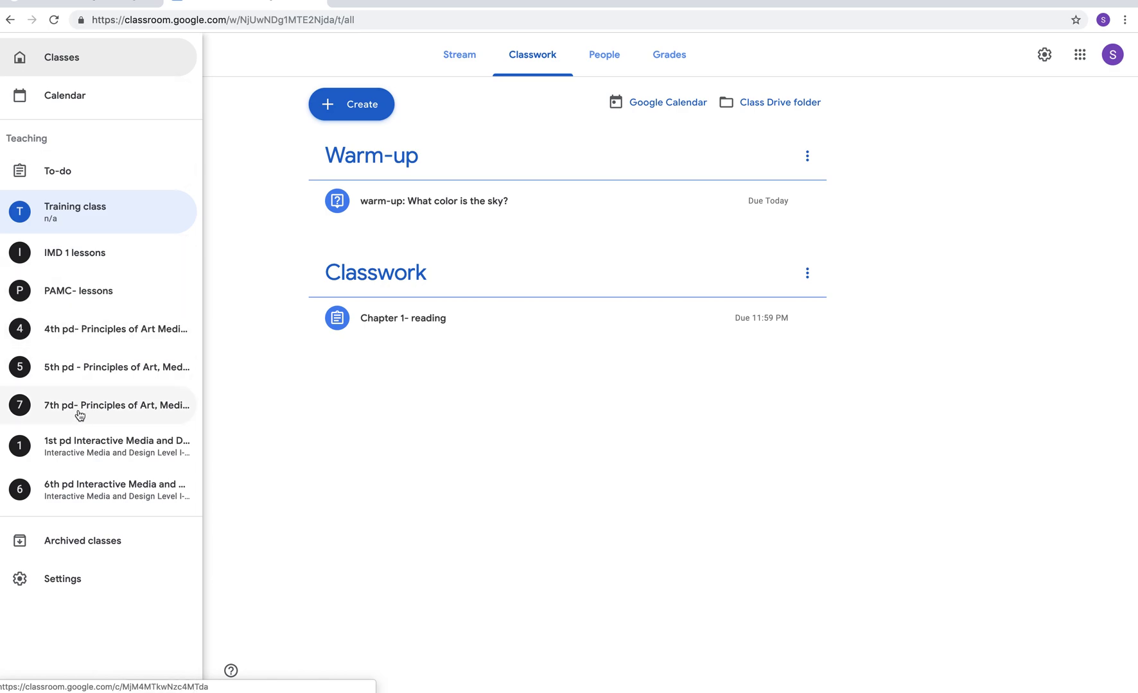
{"action": "left_click", "coordinate": [83, 445]}
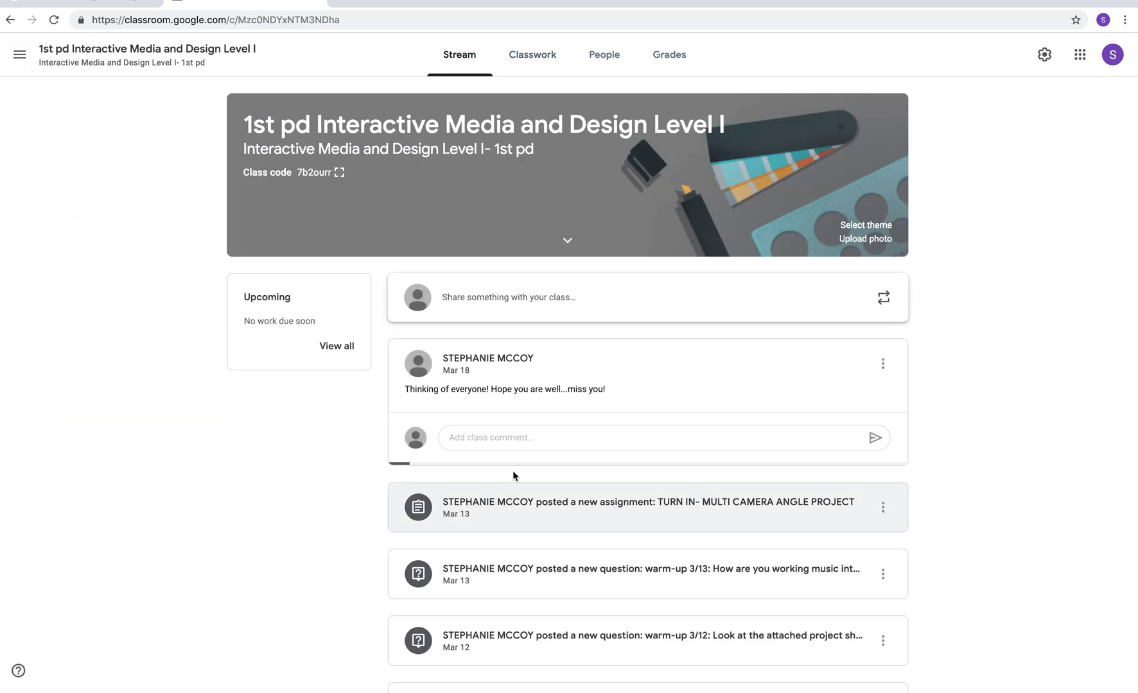
{"action": "scroll", "coordinate": [673, 426], "scroll_direction": "down", "scroll_amount": 2}
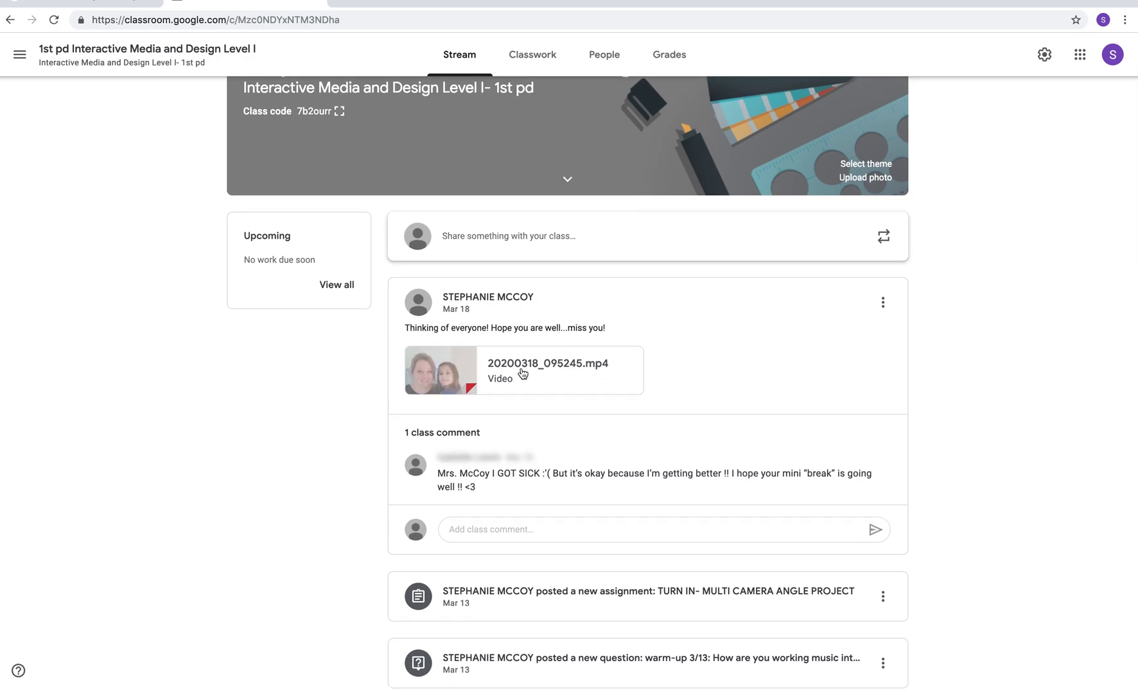
{"action": "scroll", "coordinate": [697, 399], "scroll_direction": "down", "scroll_amount": 2}
{"action": "scroll", "coordinate": [697, 399], "scroll_direction": "down", "scroll_amount": 6}
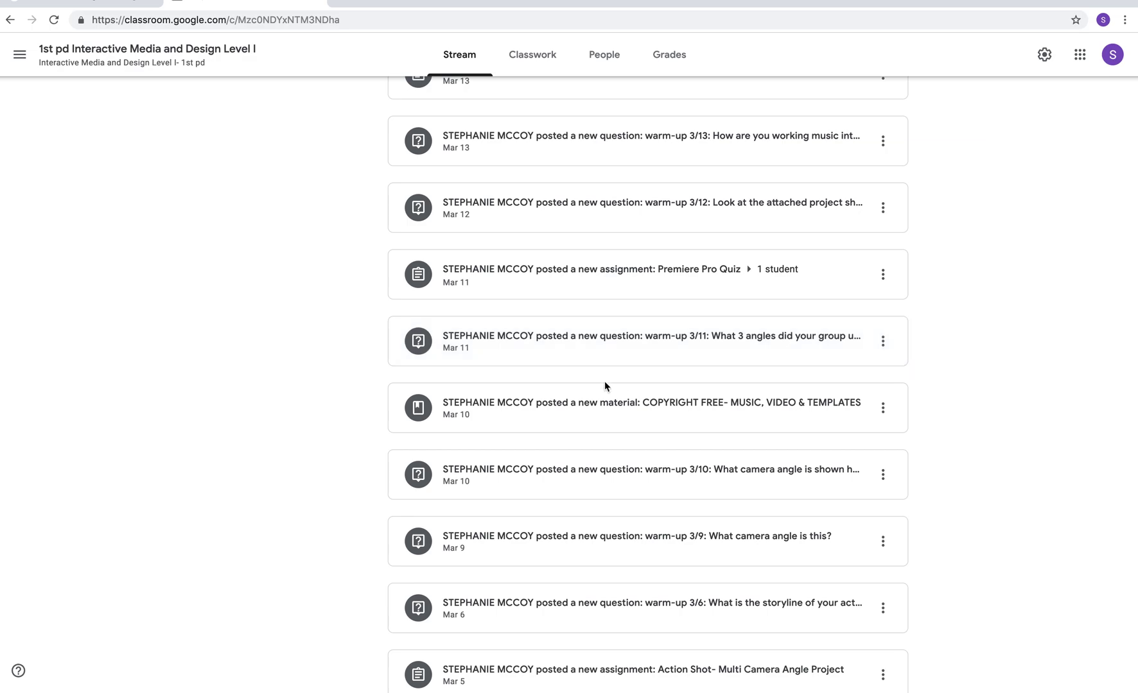
- Open the 1st pd class's Classwork and expand the warm-up 3/9 camera angle question
{"action": "left_click", "coordinate": [527, 64]}
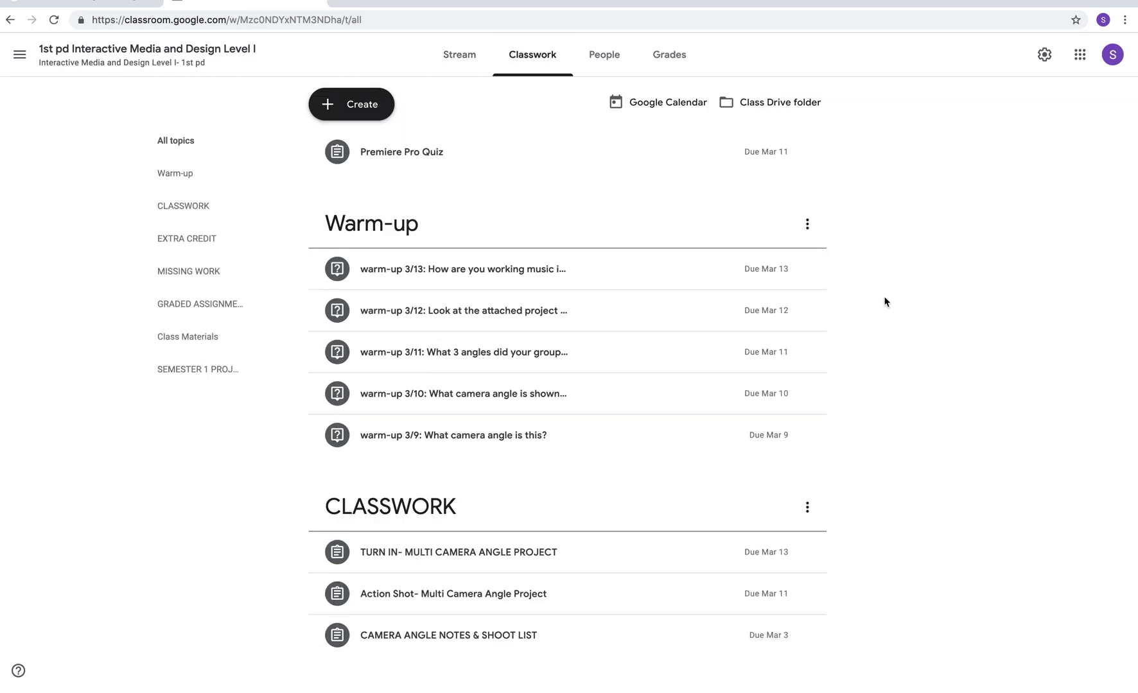
{"action": "scroll", "coordinate": [923, 299], "scroll_direction": "down", "scroll_amount": 2}
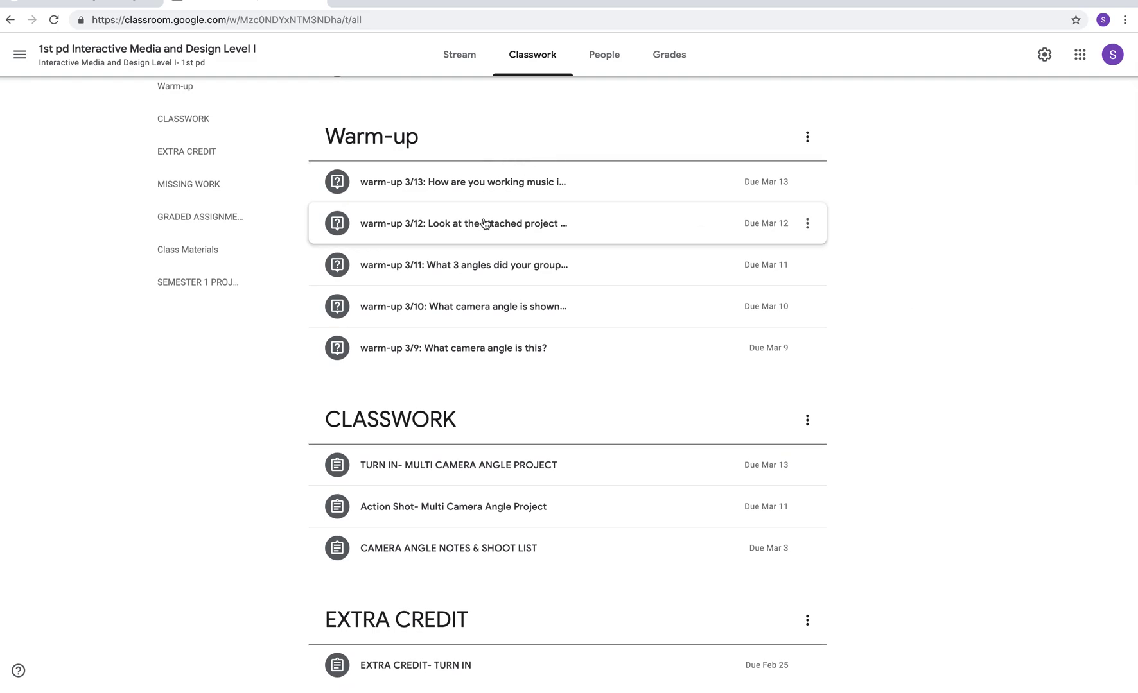
{"action": "left_click", "coordinate": [500, 350]}
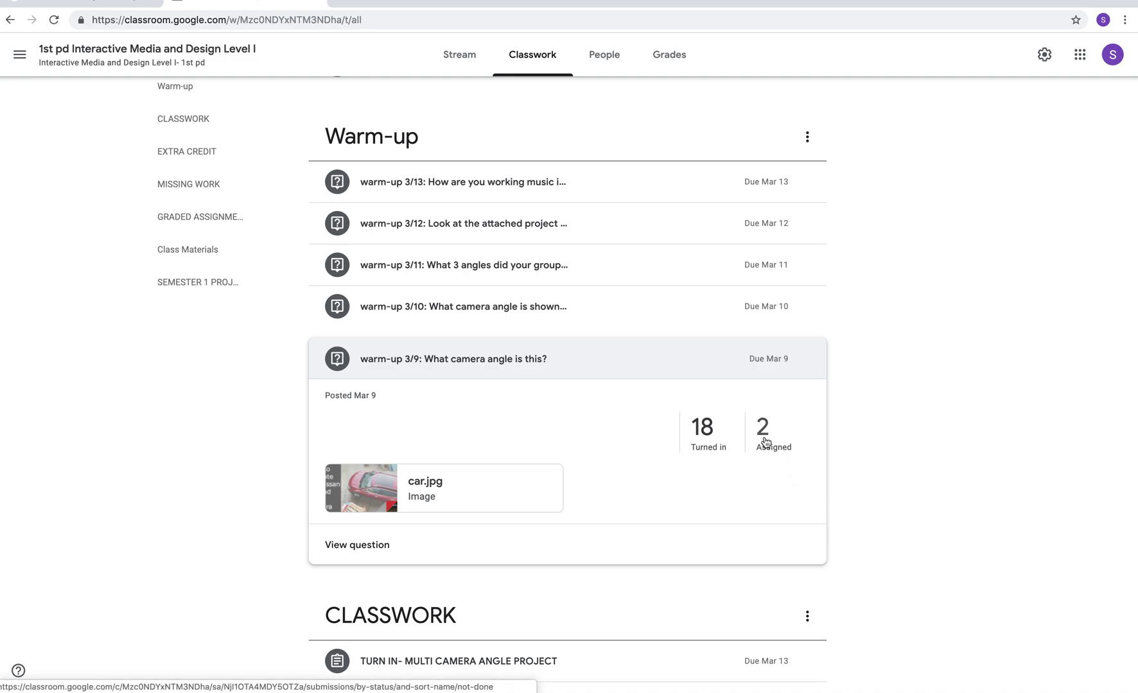
- Open the 18 turned-in warm-up 3/9 answers and give the first student a draft grade of 5/5
{"action": "left_click", "coordinate": [707, 438]}
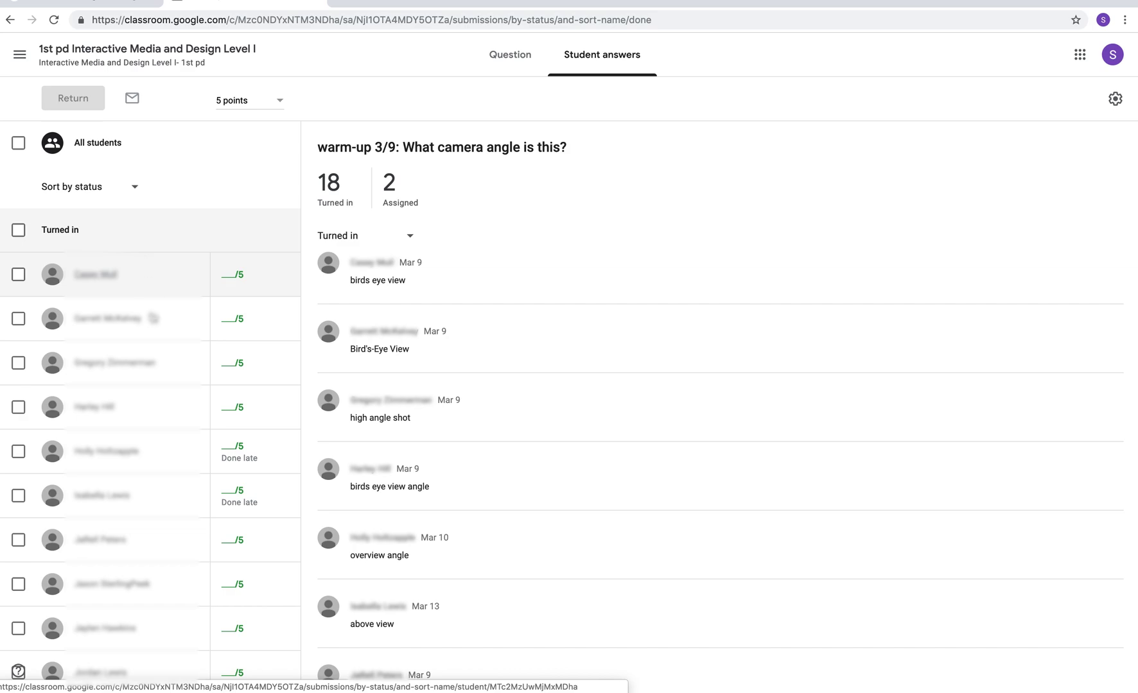
{"action": "left_click", "coordinate": [226, 274]}
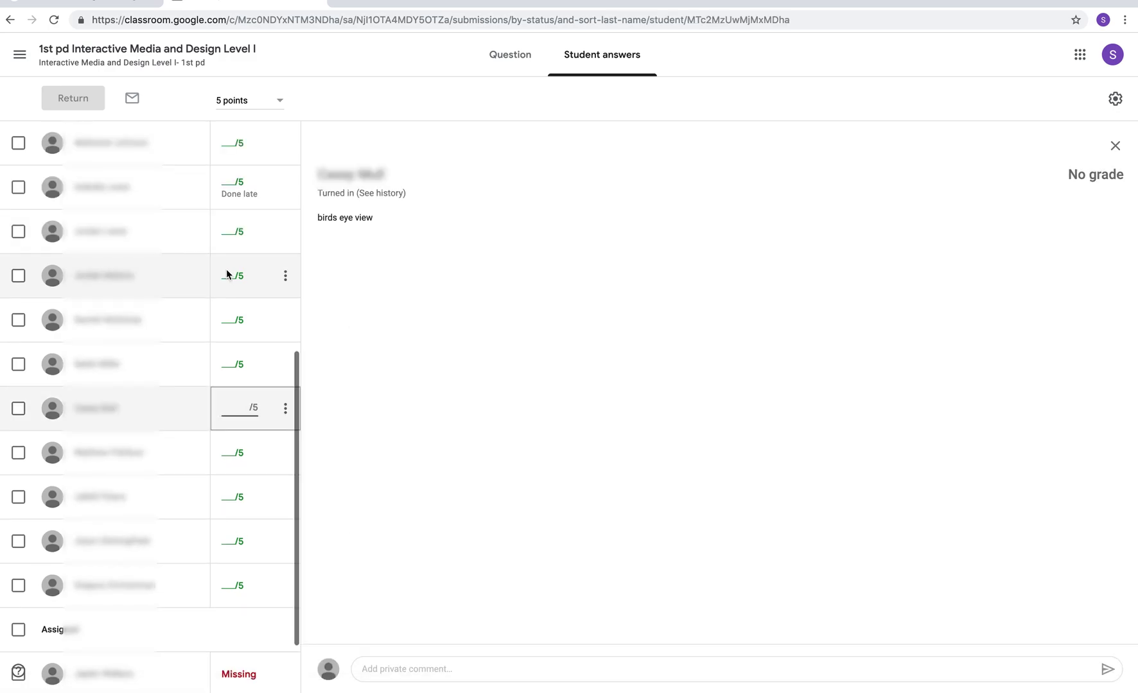
{"action": "type", "text": "5"}
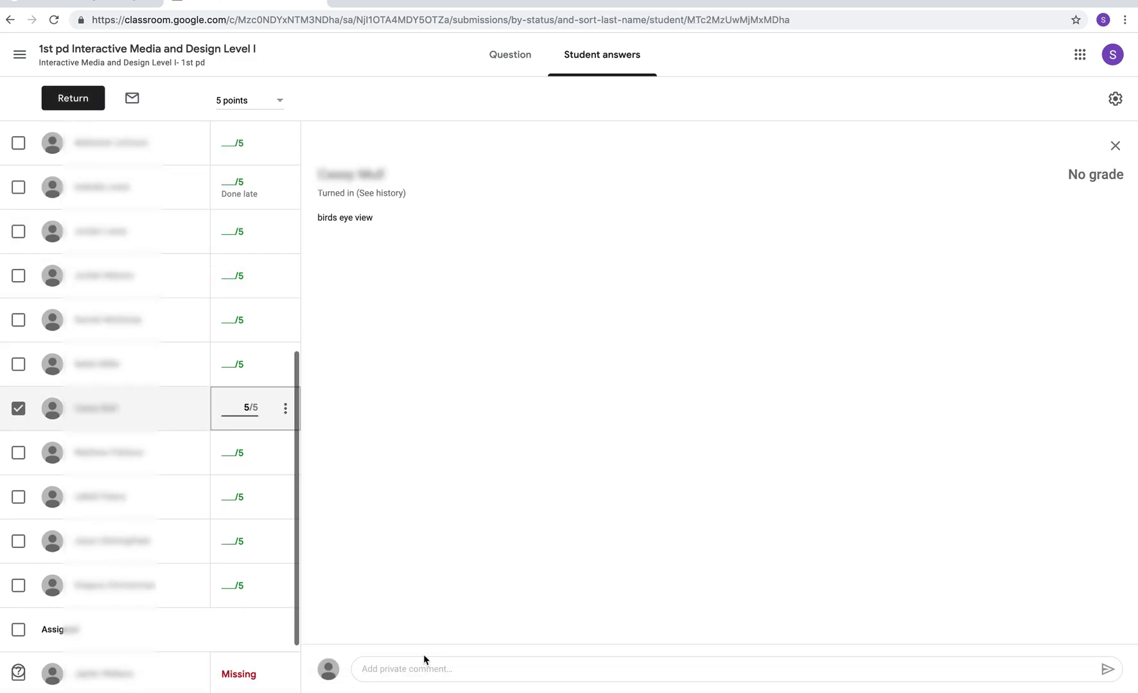
{"action": "left_click", "coordinate": [421, 669]}
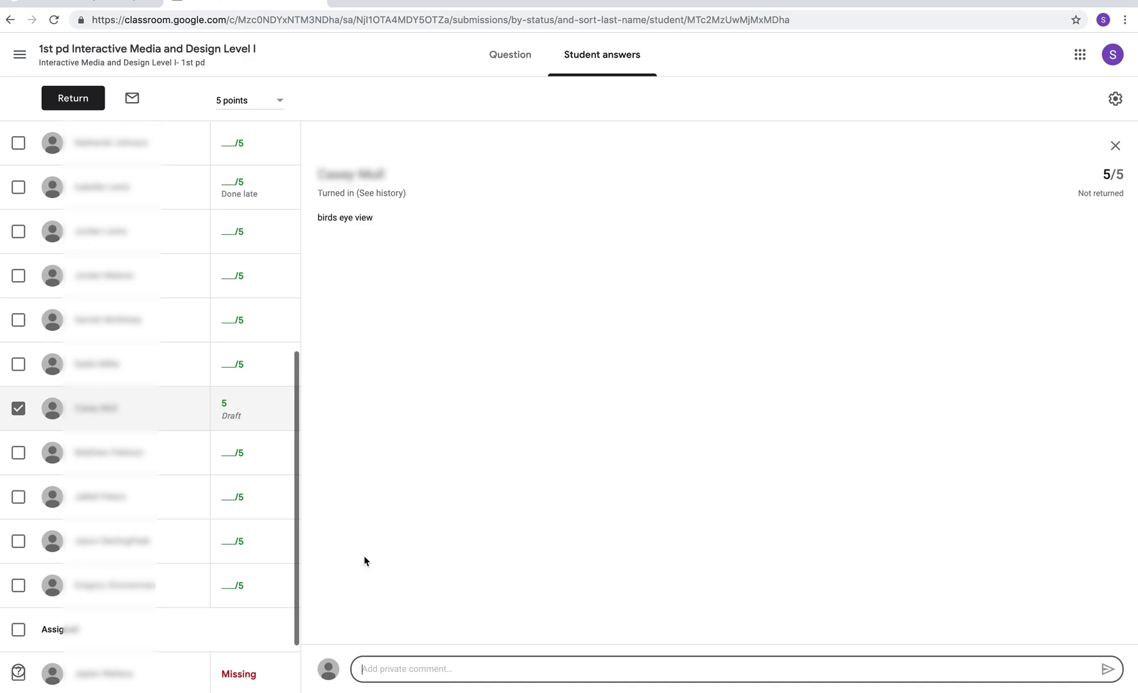
- Go back through the Stream to Classwork and expand the CAMERA ANGLE NOTES & SHOOT LIST assignment
{"action": "left_click", "coordinate": [147, 49]}
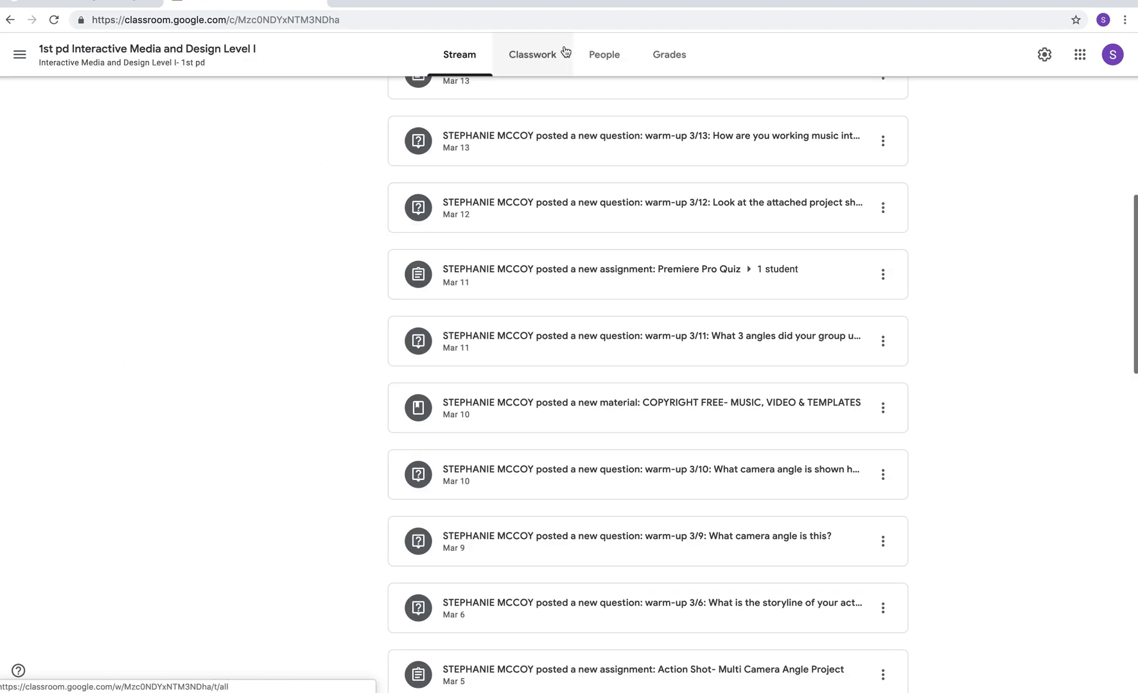
{"action": "left_click", "coordinate": [553, 55]}
{"action": "scroll", "coordinate": [545, 346], "scroll_direction": "down", "scroll_amount": 7}
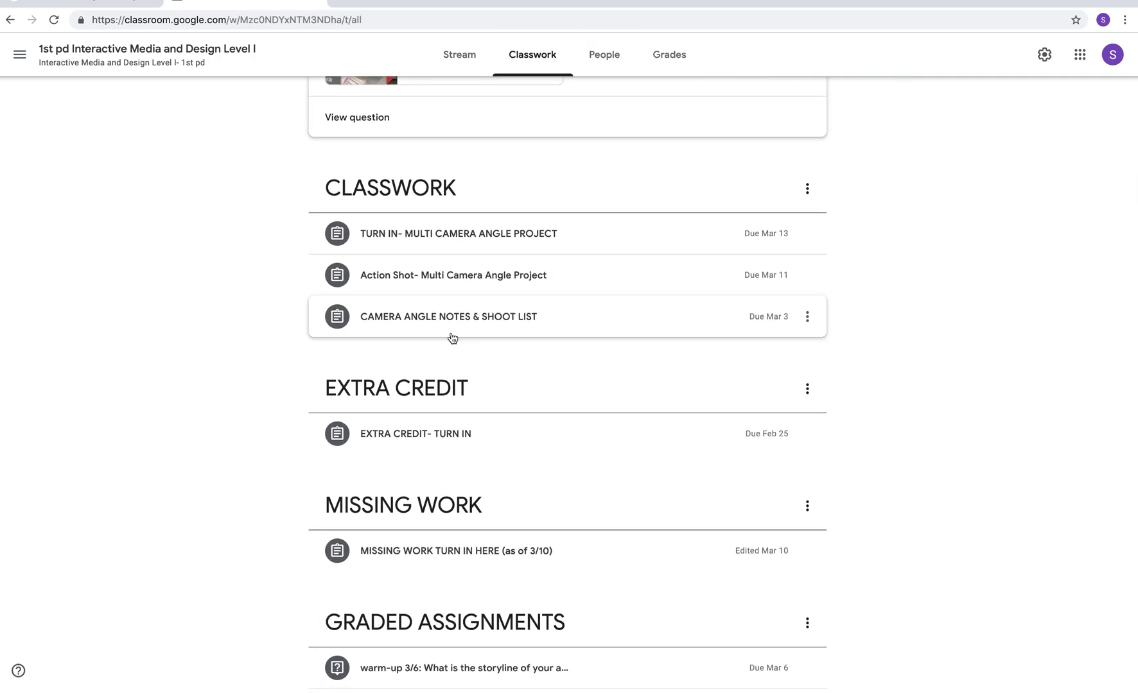
{"action": "left_click", "coordinate": [465, 327]}
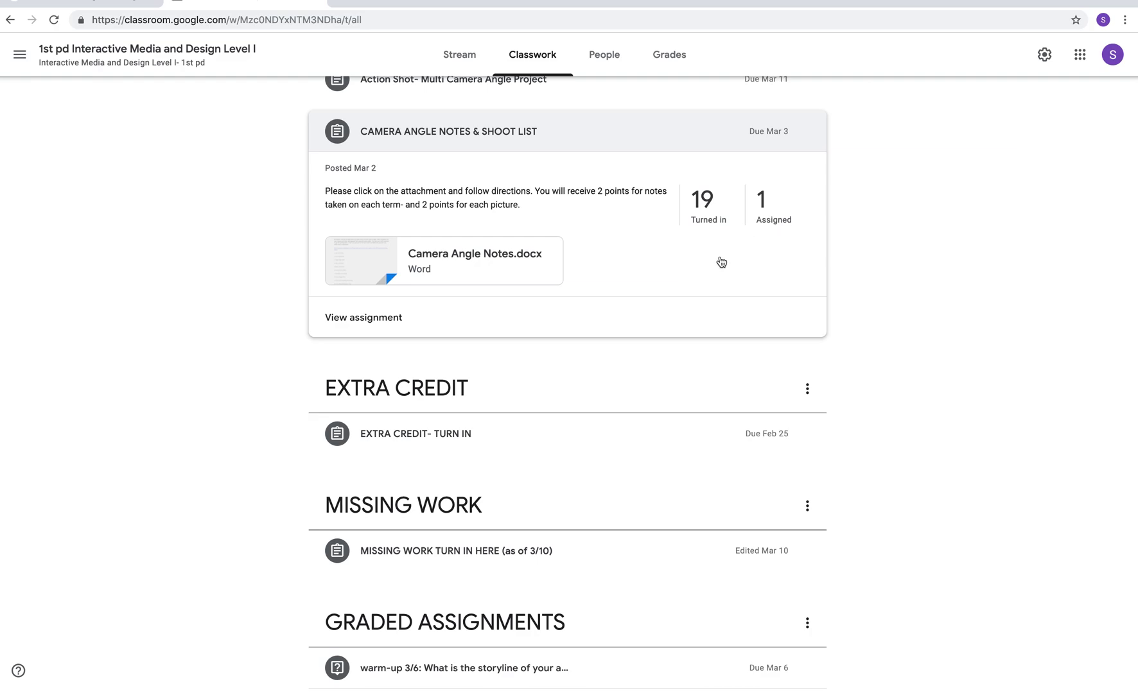
- Browse the Classwork topics down to Semester 1 Projects, previewing the copyright-free media material
{"action": "scroll", "coordinate": [668, 315], "scroll_direction": "down", "scroll_amount": 3}
{"action": "scroll", "coordinate": [630, 299], "scroll_direction": "down", "scroll_amount": 1}
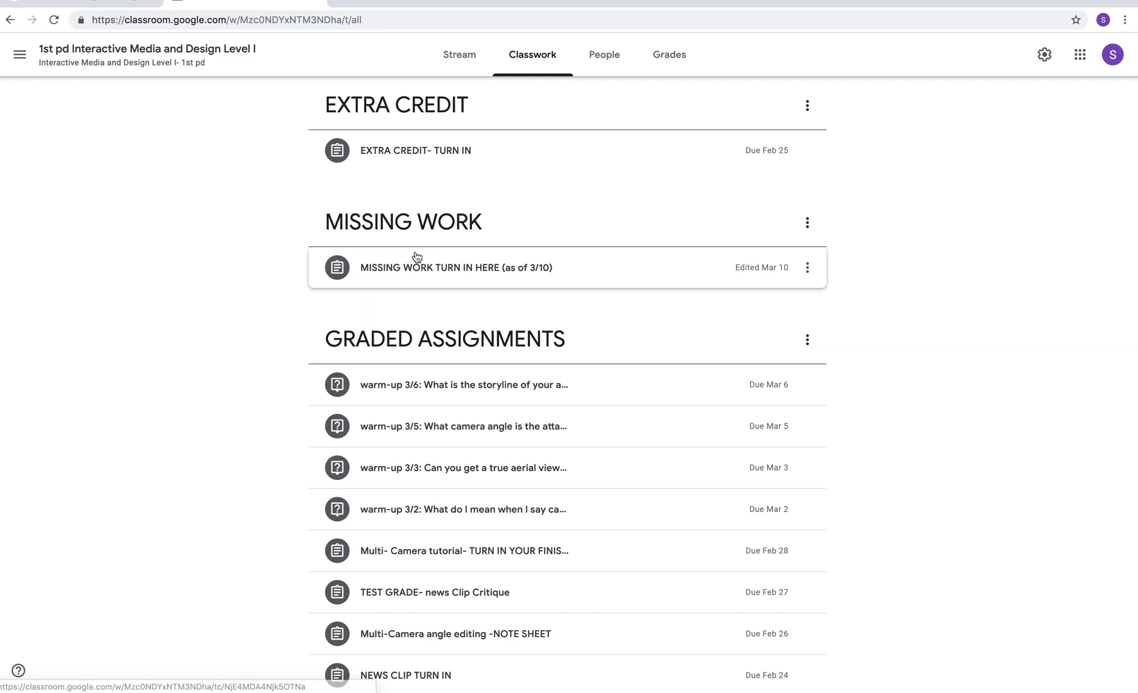
{"action": "scroll", "coordinate": [533, 443], "scroll_direction": "down", "scroll_amount": 2}
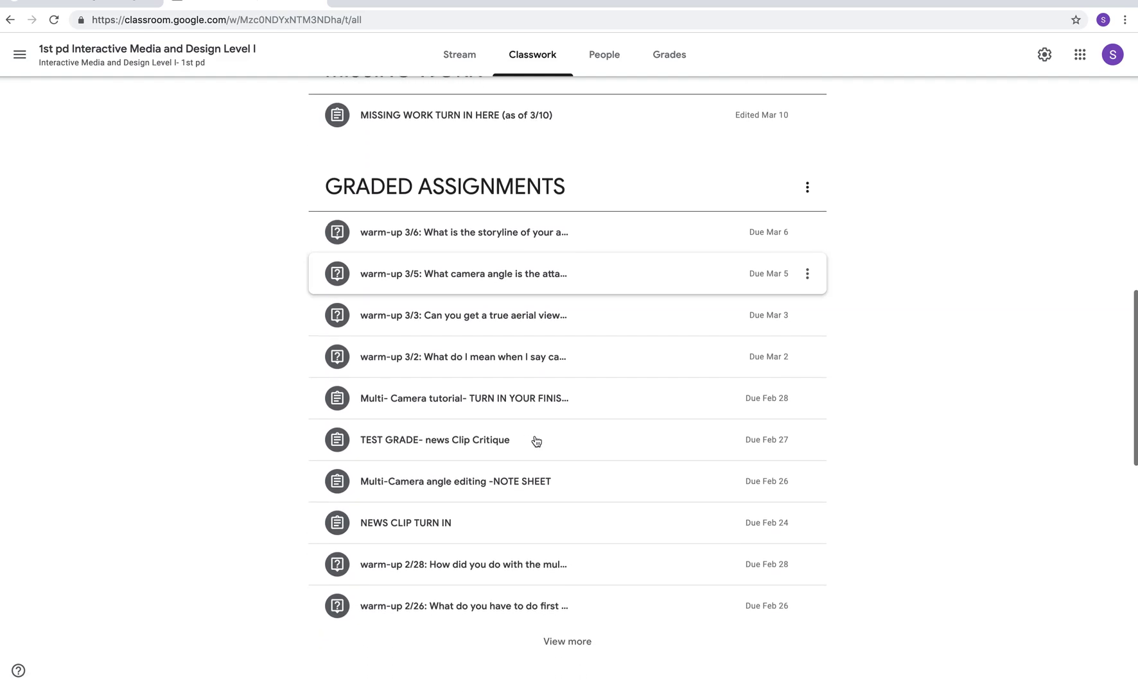
{"action": "scroll", "coordinate": [535, 443], "scroll_direction": "down", "scroll_amount": 1}
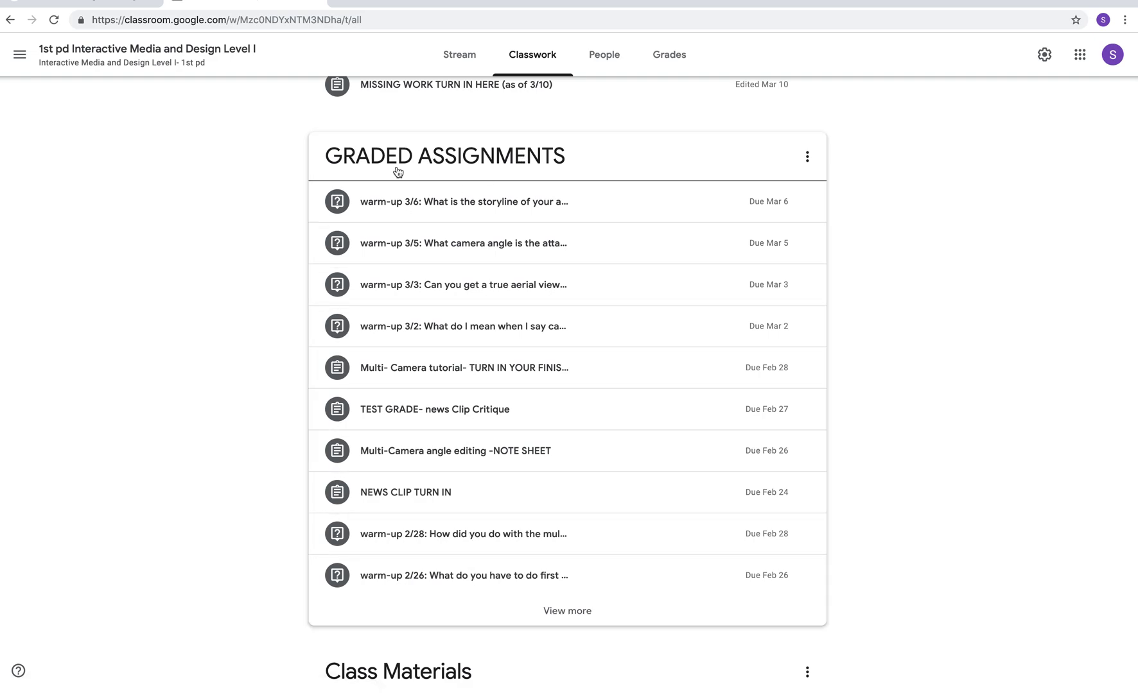
{"action": "scroll", "coordinate": [435, 358], "scroll_direction": "down", "scroll_amount": 6}
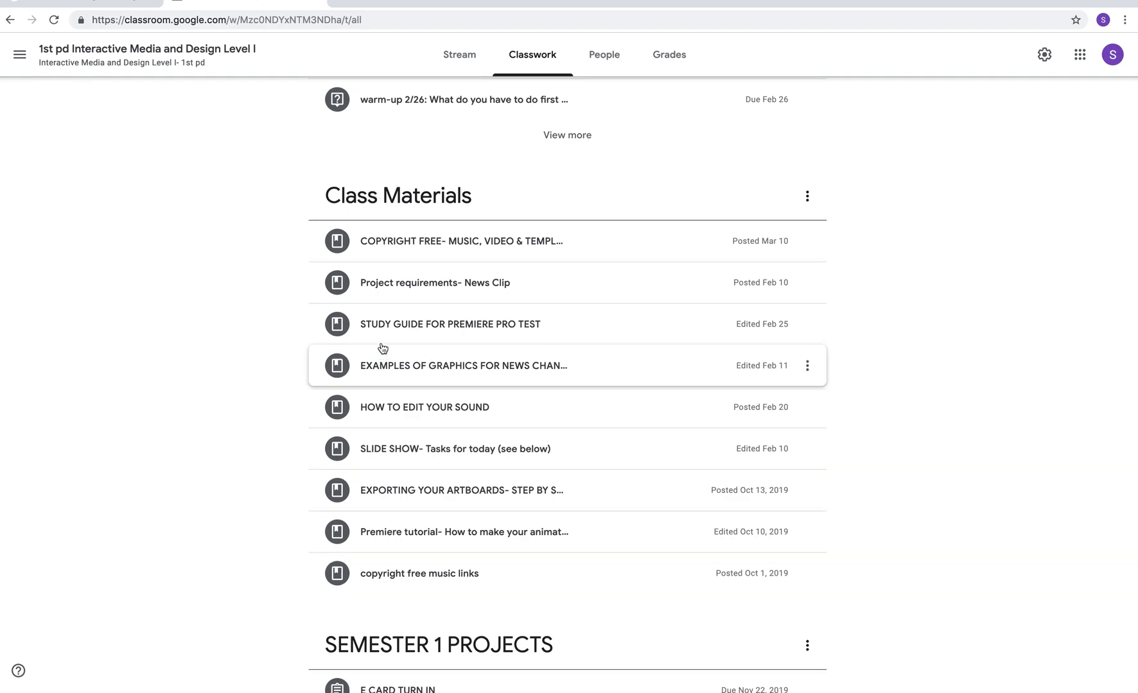
{"action": "left_click", "coordinate": [385, 249]}
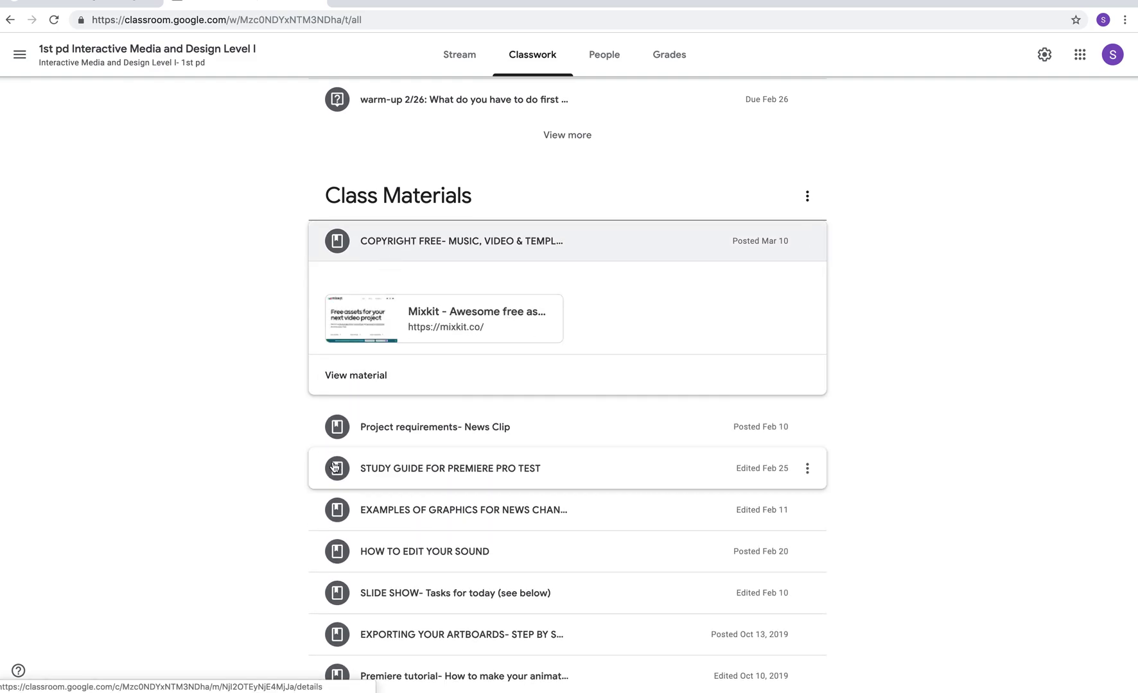
{"action": "scroll", "coordinate": [334, 468], "scroll_direction": "down", "scroll_amount": 2}
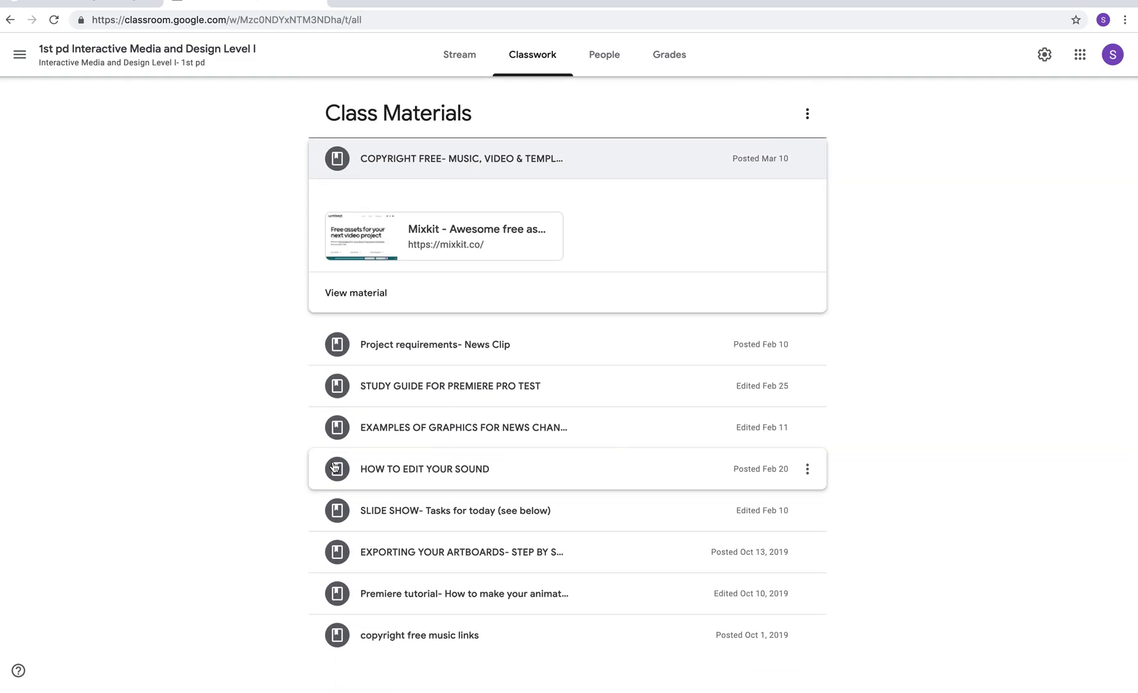
{"action": "scroll", "coordinate": [334, 467], "scroll_direction": "down", "scroll_amount": 5}
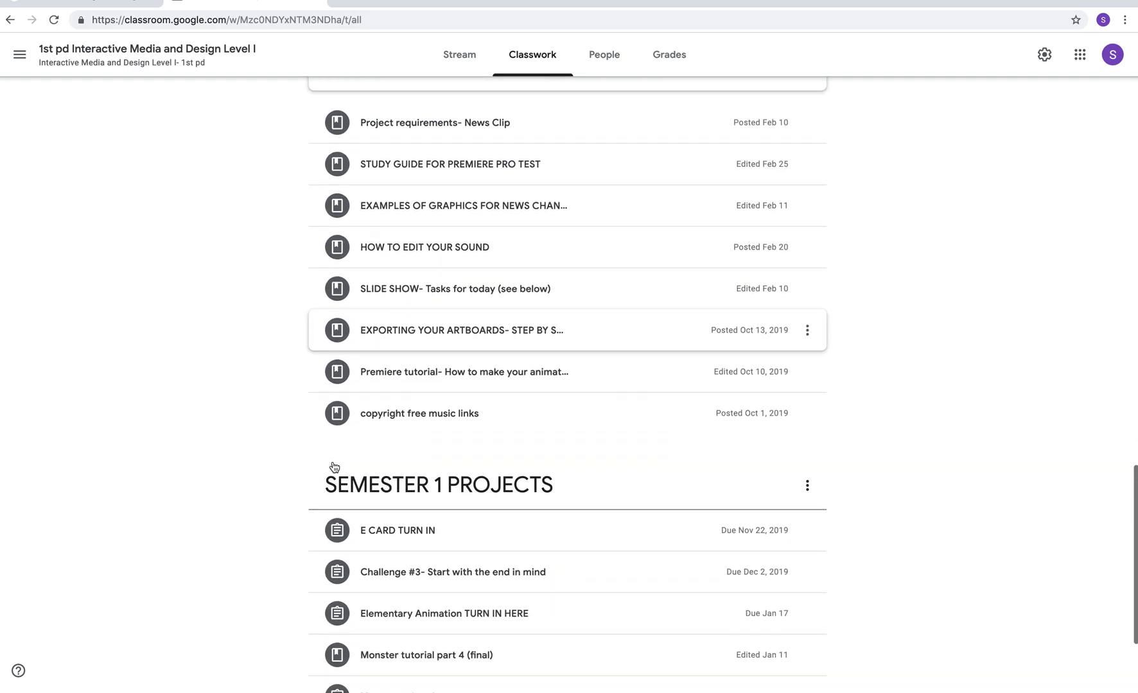
{"action": "scroll", "coordinate": [334, 467], "scroll_direction": "down", "scroll_amount": 2}
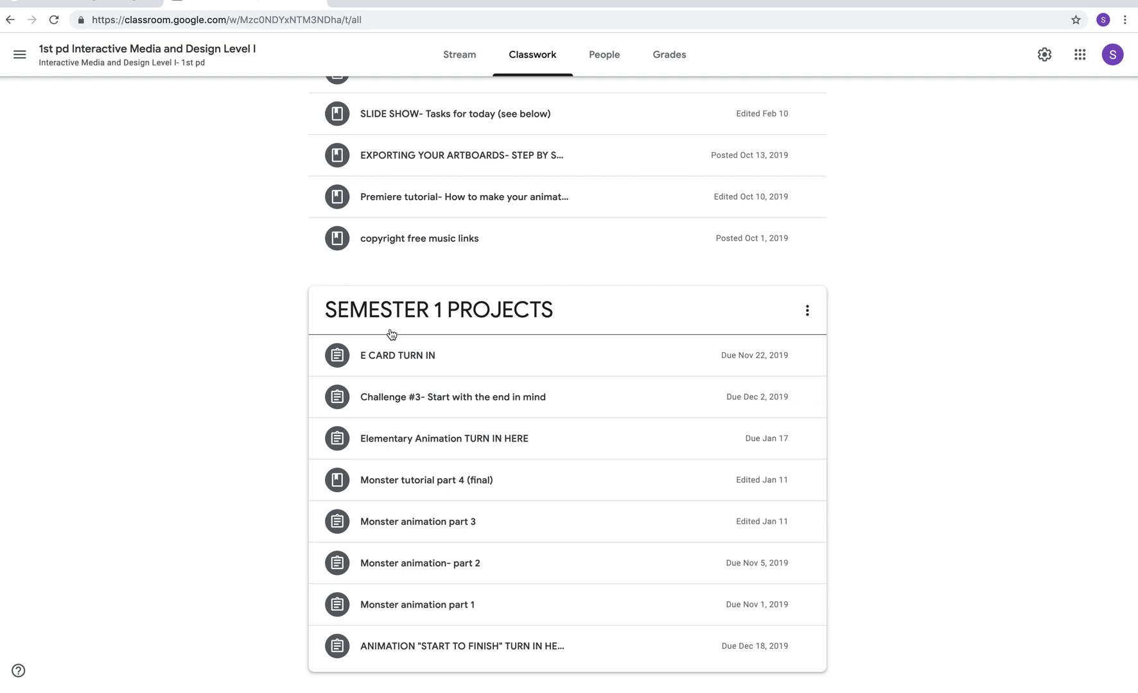
{"action": "scroll", "coordinate": [391, 334], "scroll_direction": "up", "scroll_amount": 13}
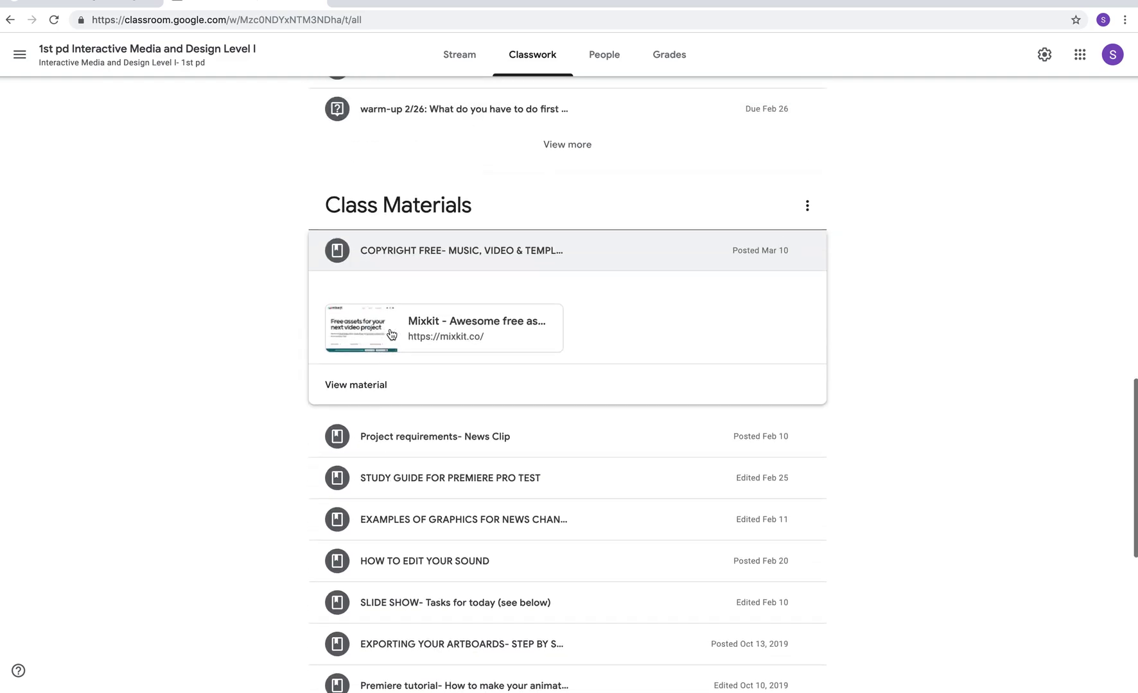
{"action": "scroll", "coordinate": [391, 334], "scroll_direction": "up", "scroll_amount": 6}
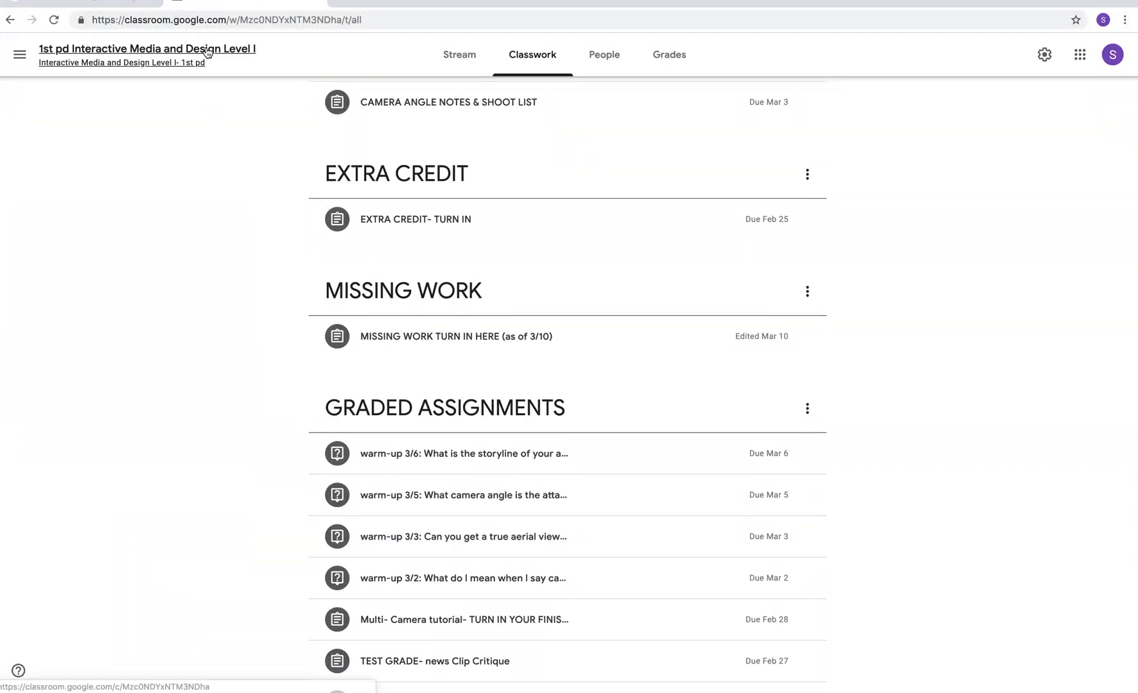
- View the 1st pd class's People list, then open its gradebook of student scores
{"action": "left_click", "coordinate": [612, 53]}
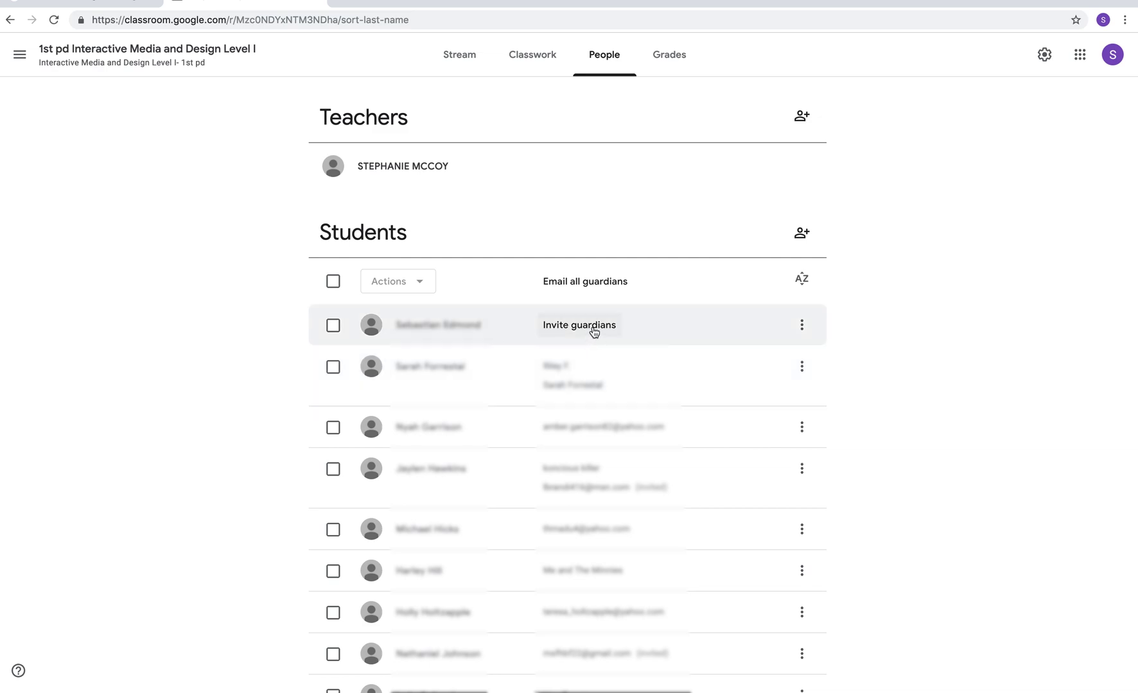
{"action": "left_click", "coordinate": [671, 61]}
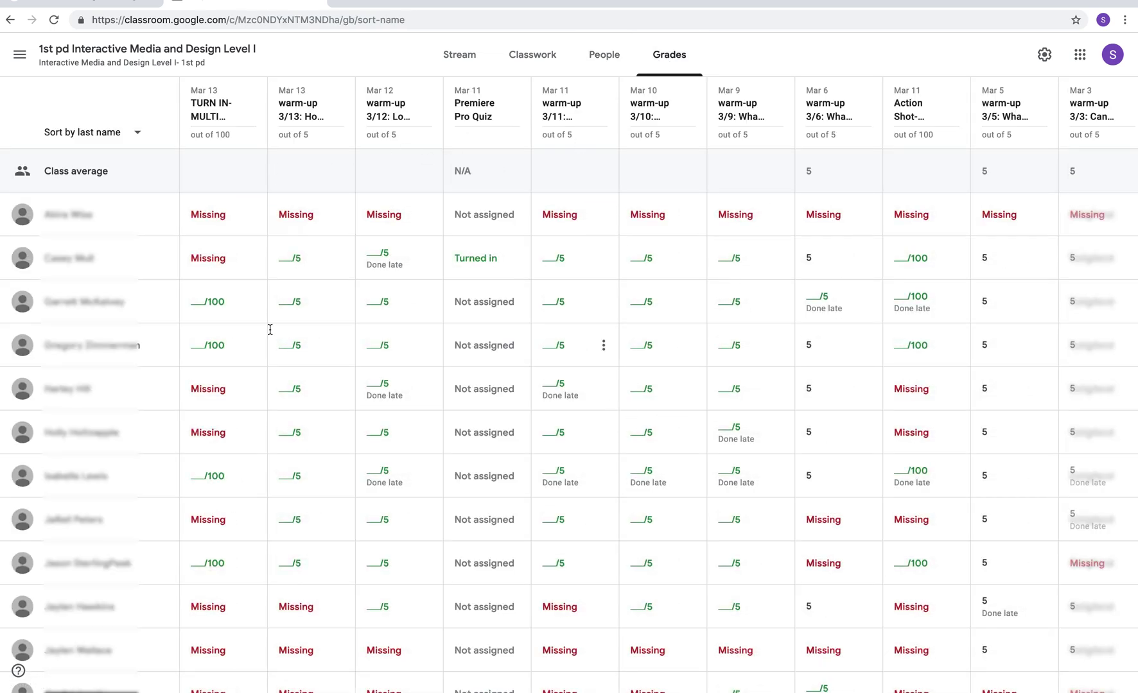
- Filter by the Warm-up, CLASSWORK and EXTRA CREDIT topics, then return to the Stream and list all classes
{"action": "left_click", "coordinate": [466, 56]}
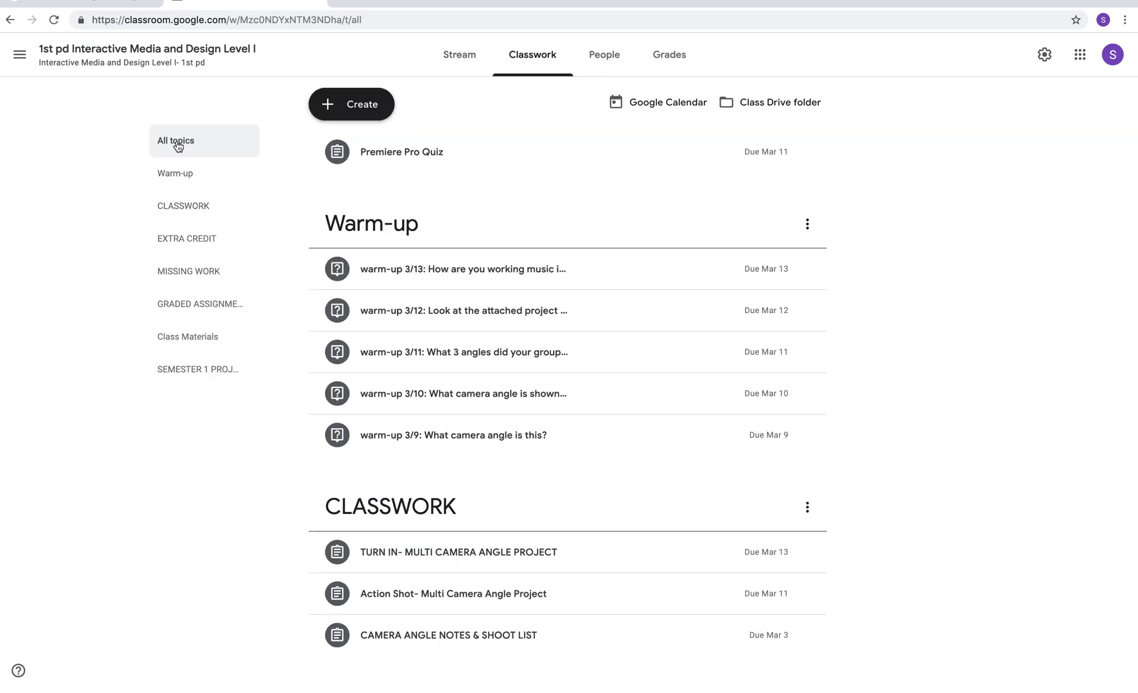
{"action": "left_click", "coordinate": [177, 176]}
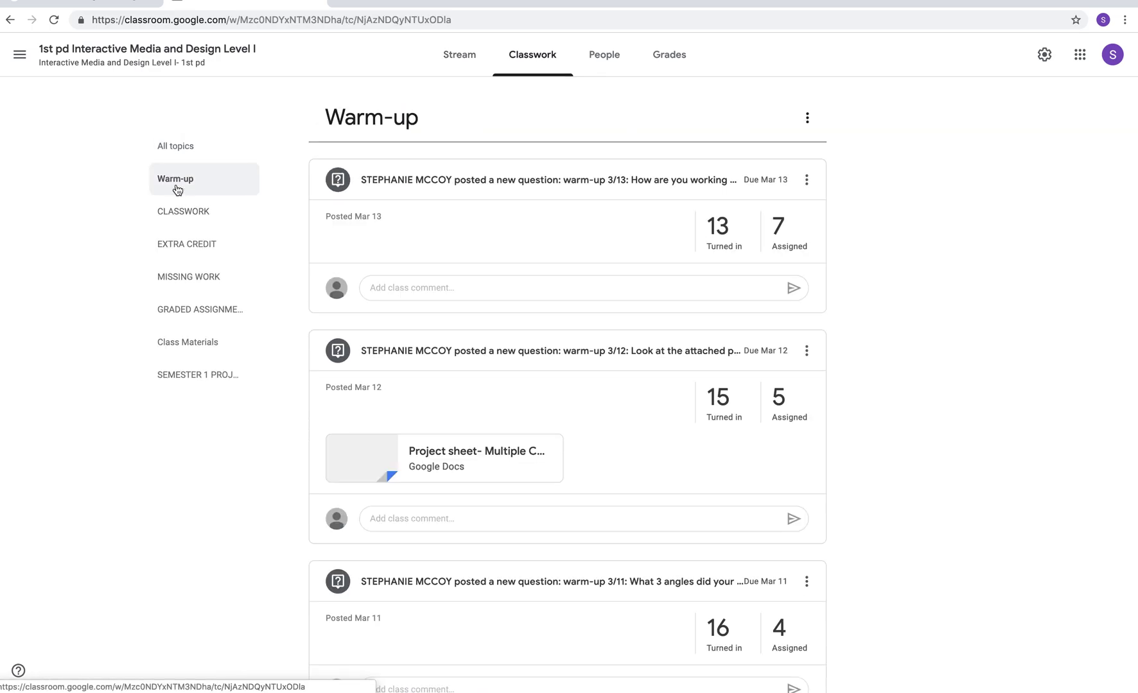
{"action": "left_click", "coordinate": [188, 215]}
{"action": "left_click", "coordinate": [188, 248]}
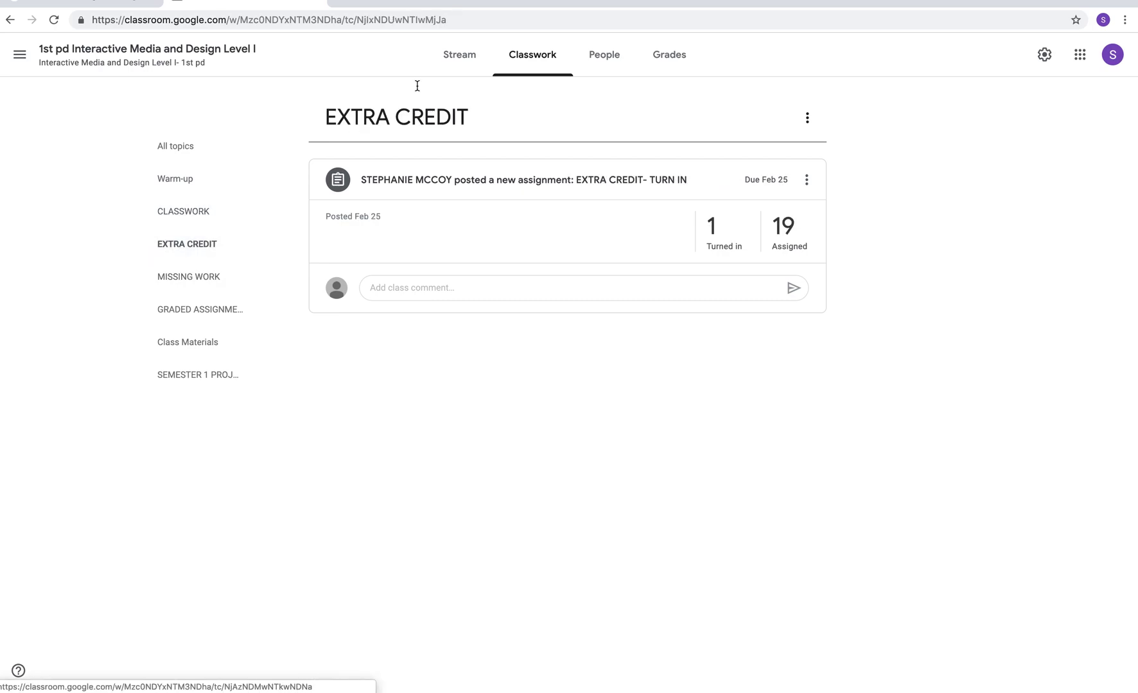
{"action": "left_click", "coordinate": [477, 57]}
{"action": "left_click", "coordinate": [20, 58]}
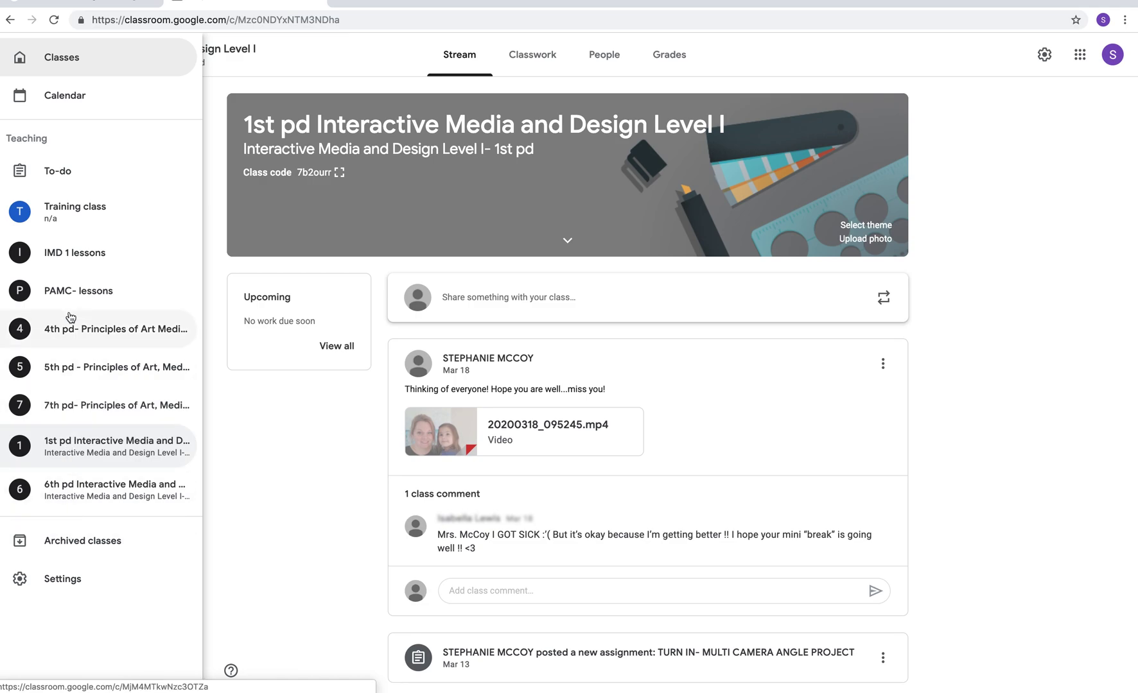
- Switch to the Training class stream and view its class code enlarged, then close it
{"action": "left_click", "coordinate": [83, 217]}
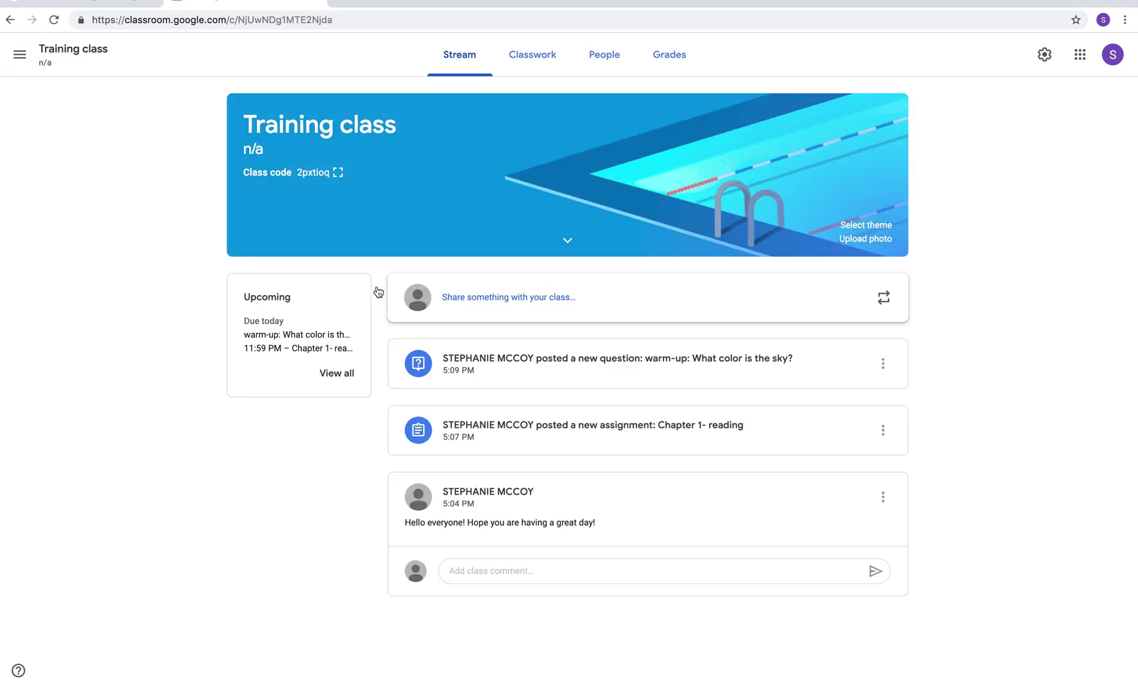
{"action": "left_click", "coordinate": [337, 173]}
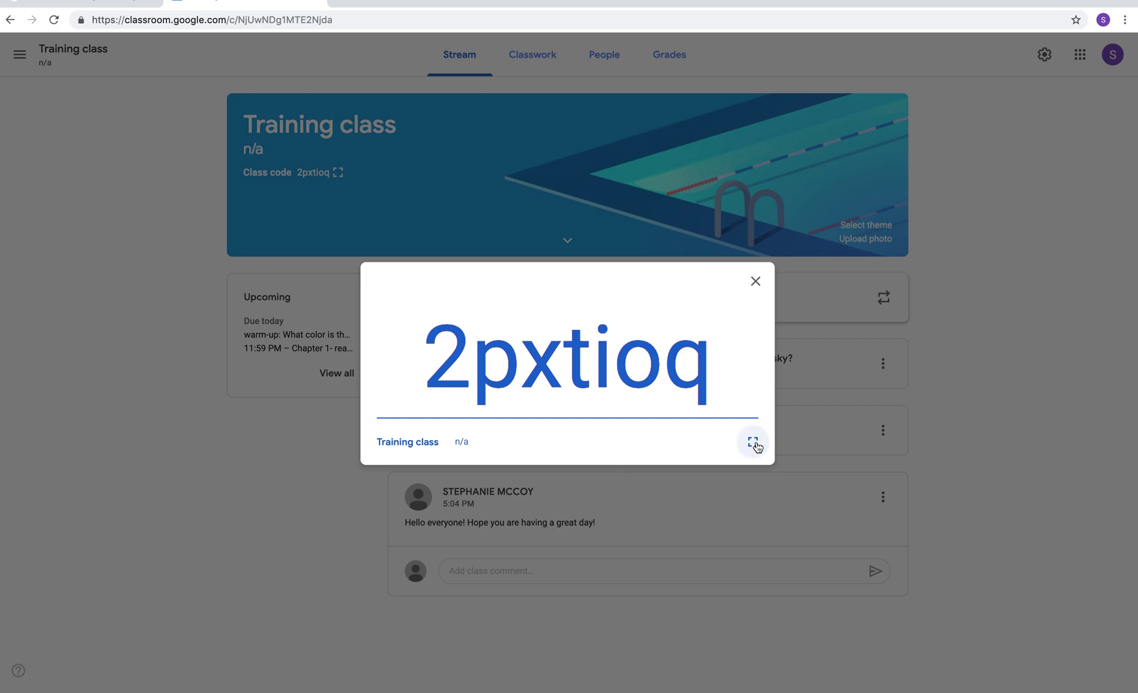
{"action": "left_click", "coordinate": [755, 281]}
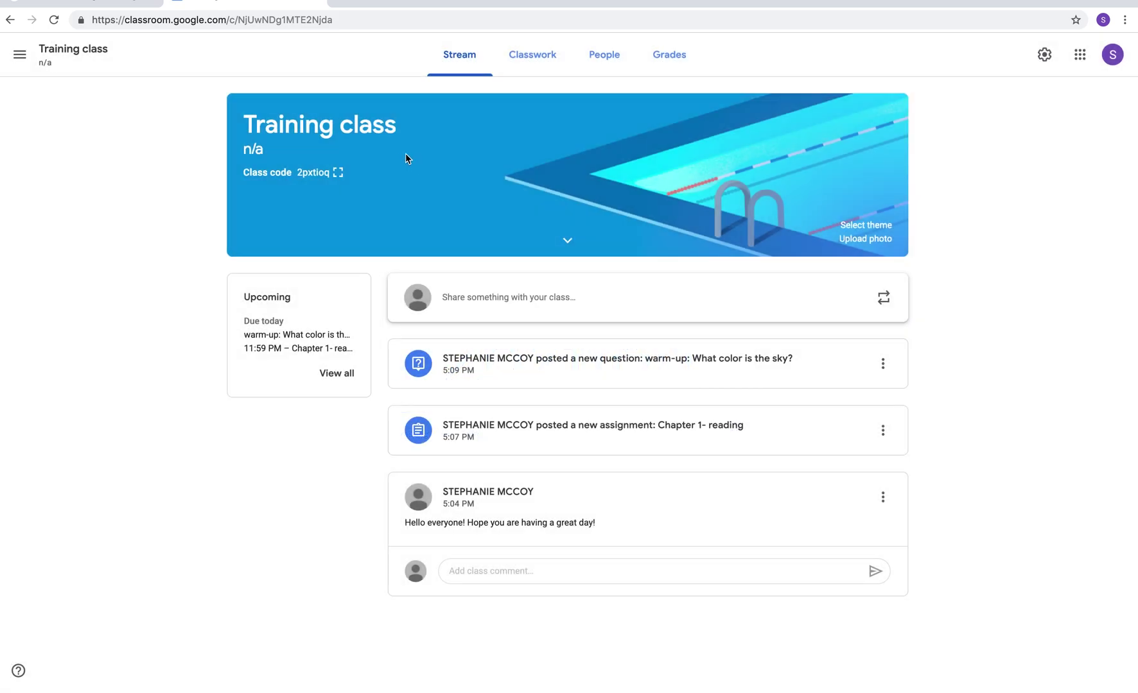
- Reset the Training class code to a new one in Class settings
{"action": "left_click", "coordinate": [1044, 54]}
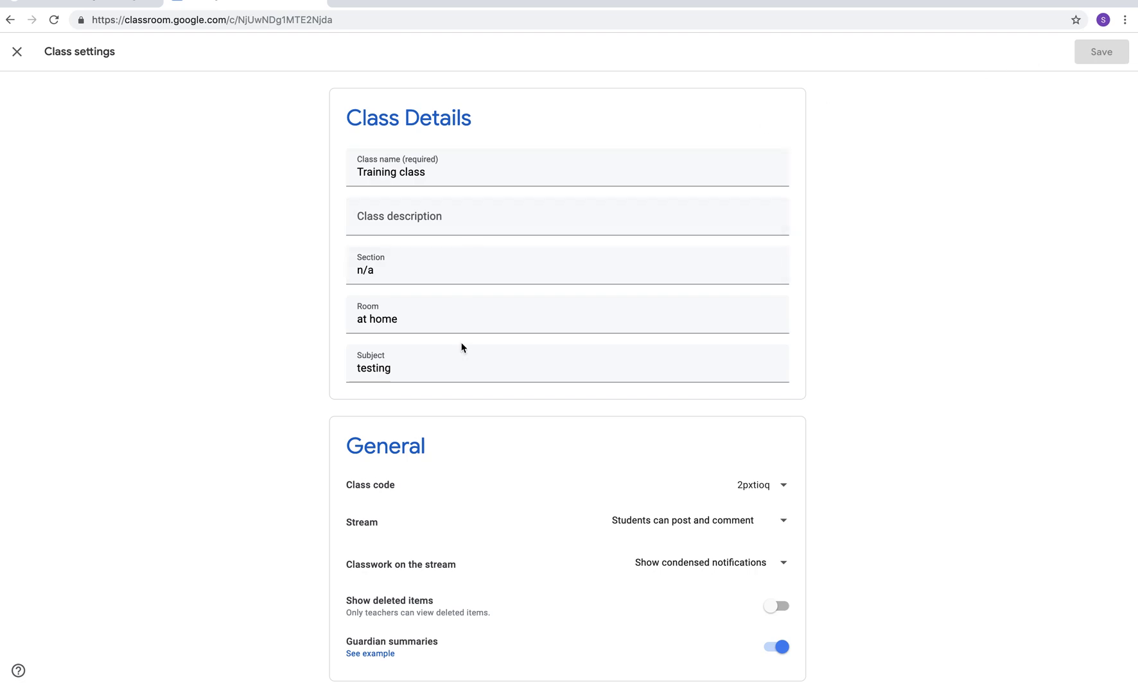
{"action": "scroll", "coordinate": [578, 457], "scroll_direction": "down", "scroll_amount": 3}
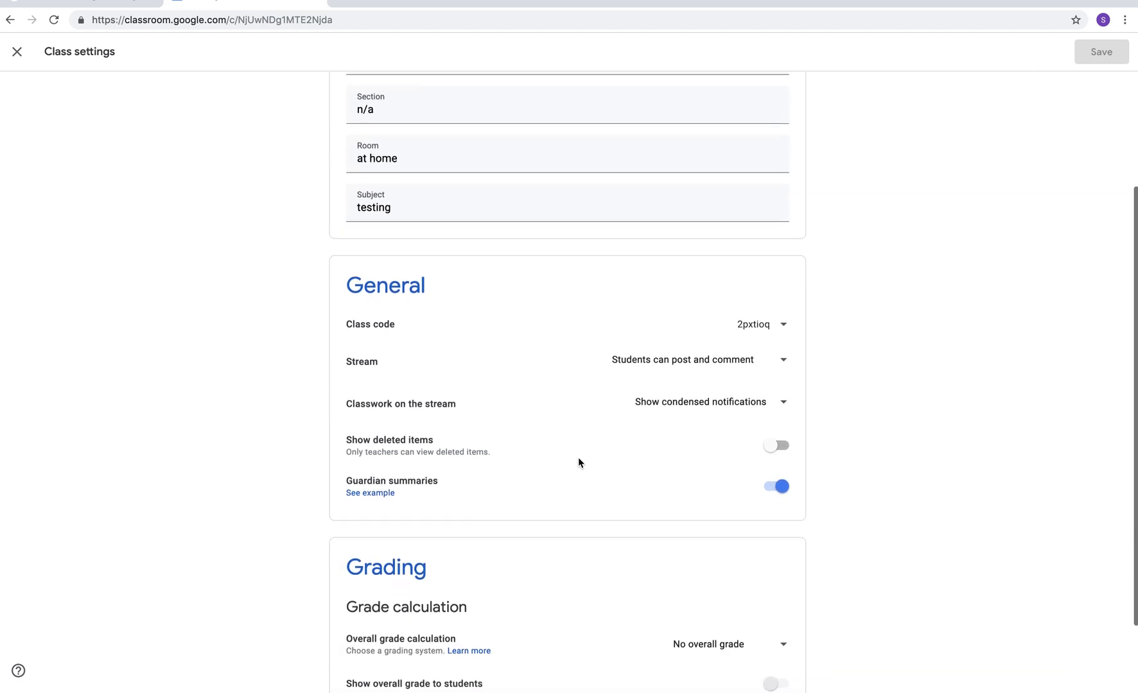
{"action": "left_click", "coordinate": [777, 315]}
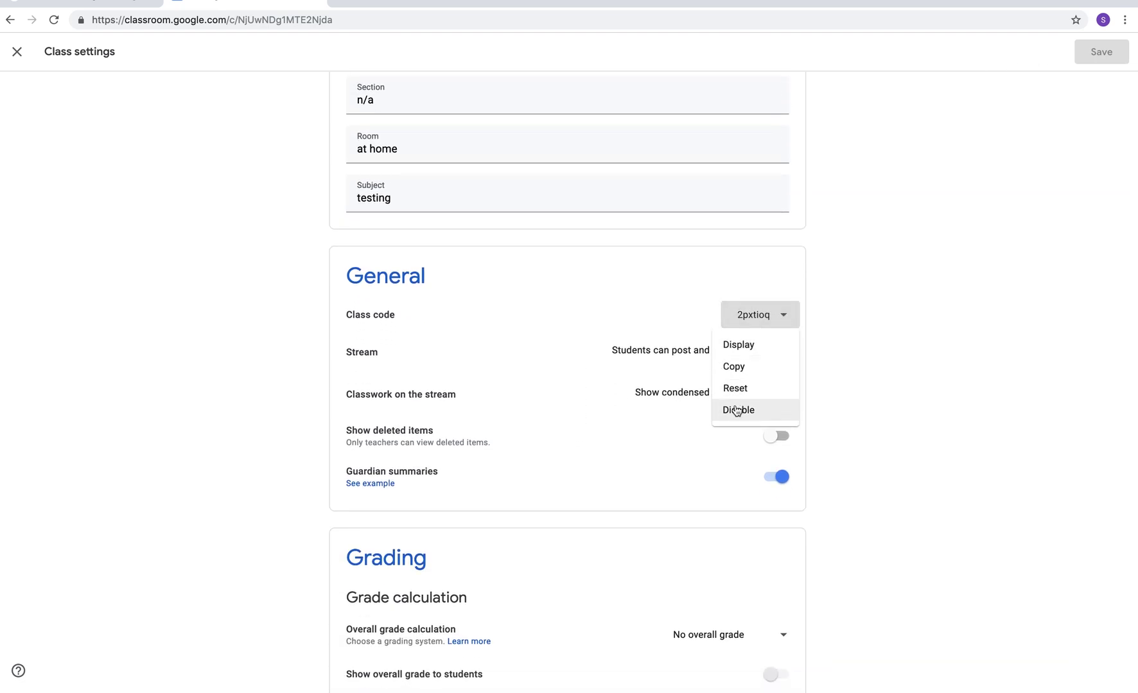
{"action": "left_click", "coordinate": [774, 325]}
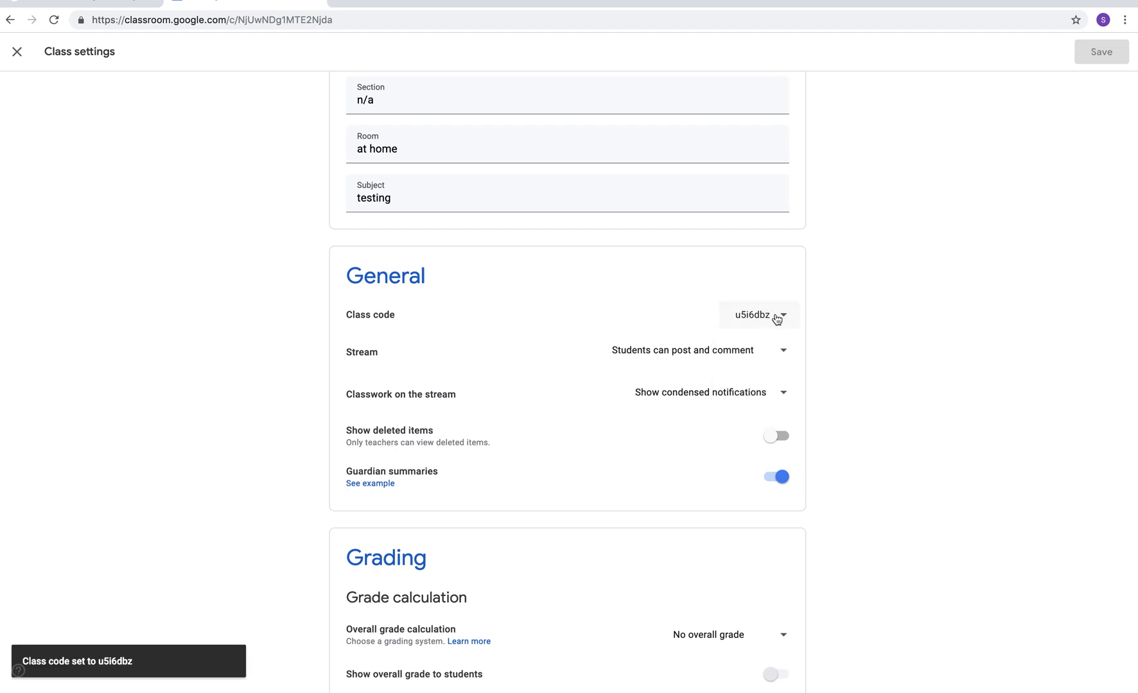
- Display the new class code enlarged
{"action": "left_click", "coordinate": [761, 320]}
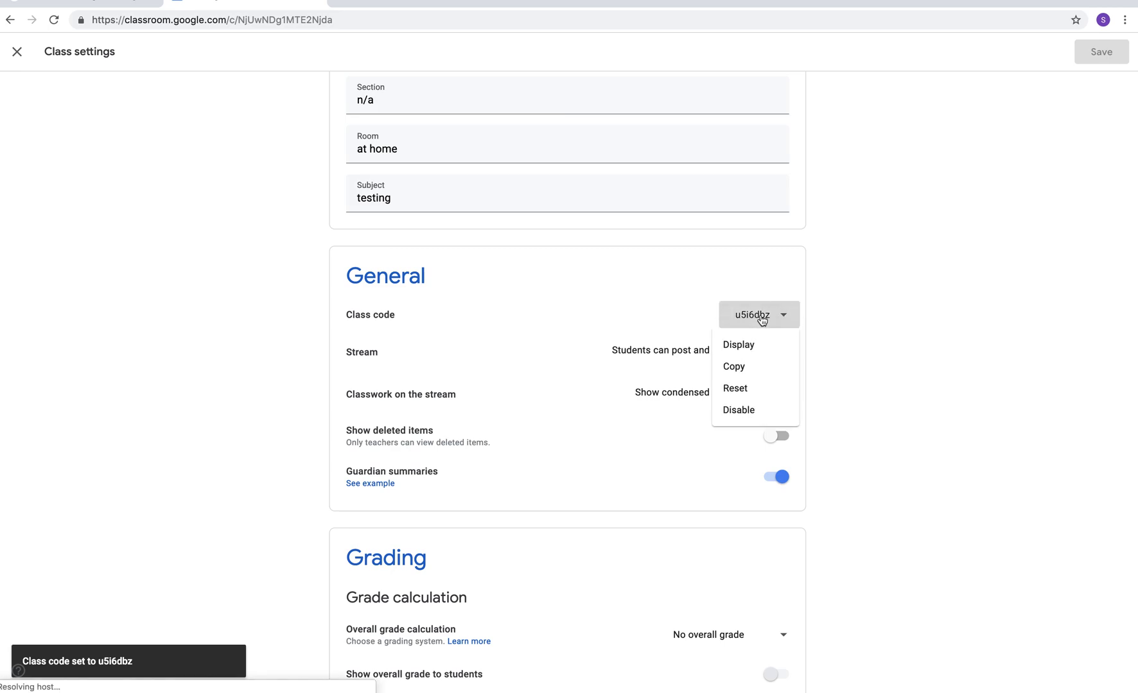
{"action": "left_click", "coordinate": [726, 345]}
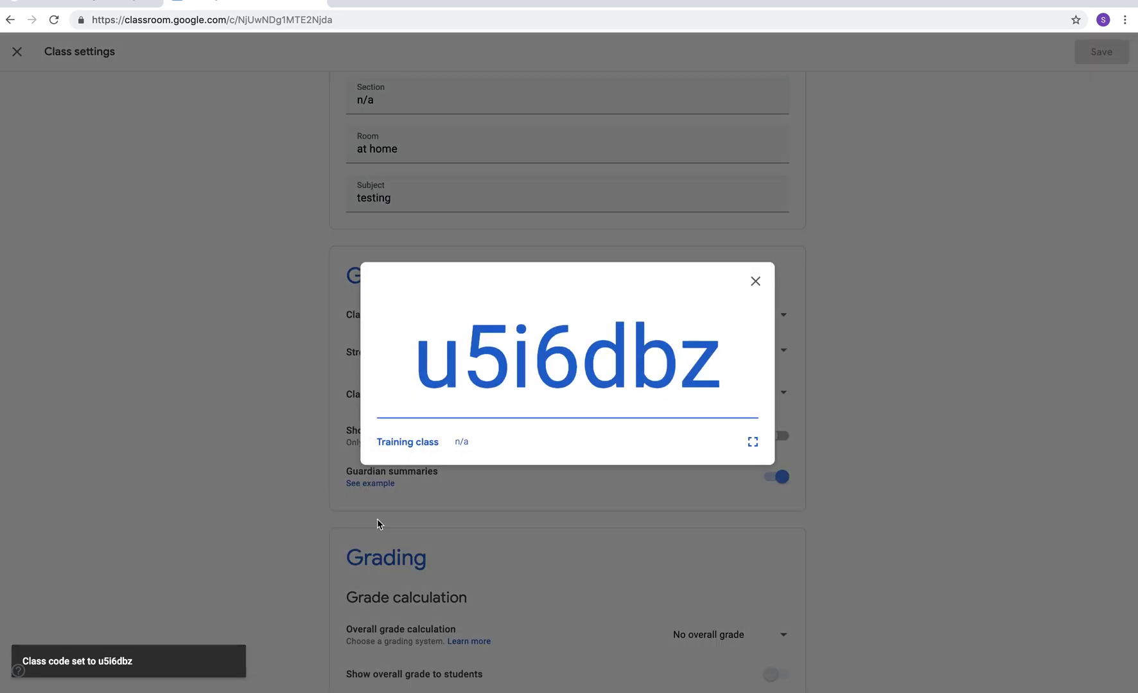